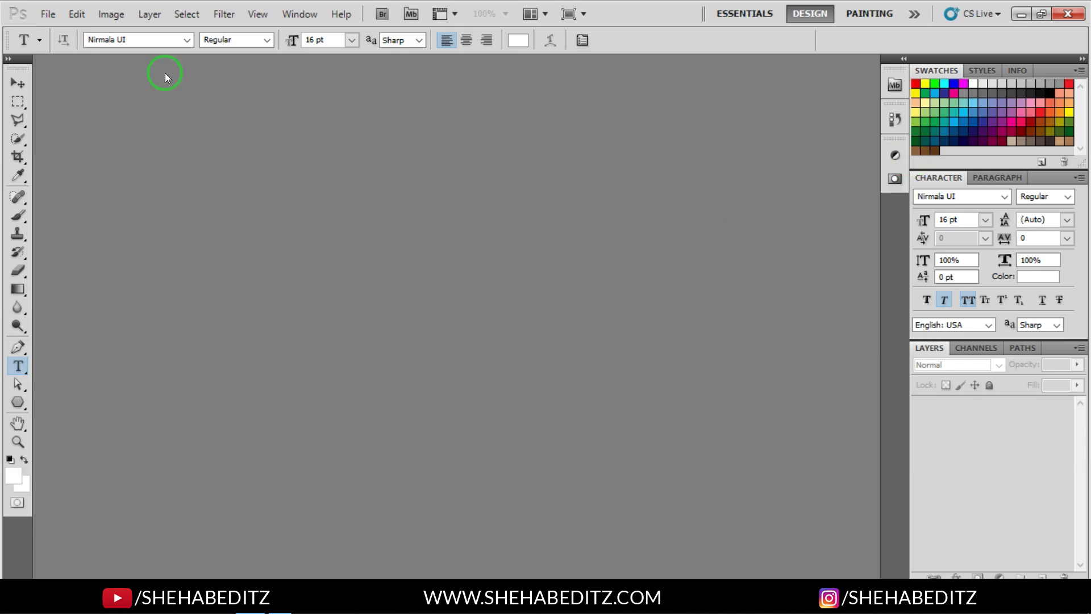
- Create a new RGB document named Frame, 2048 × 2048 pixels at 300 pixels/inch
left_click(48, 14)
left_click(46, 12)
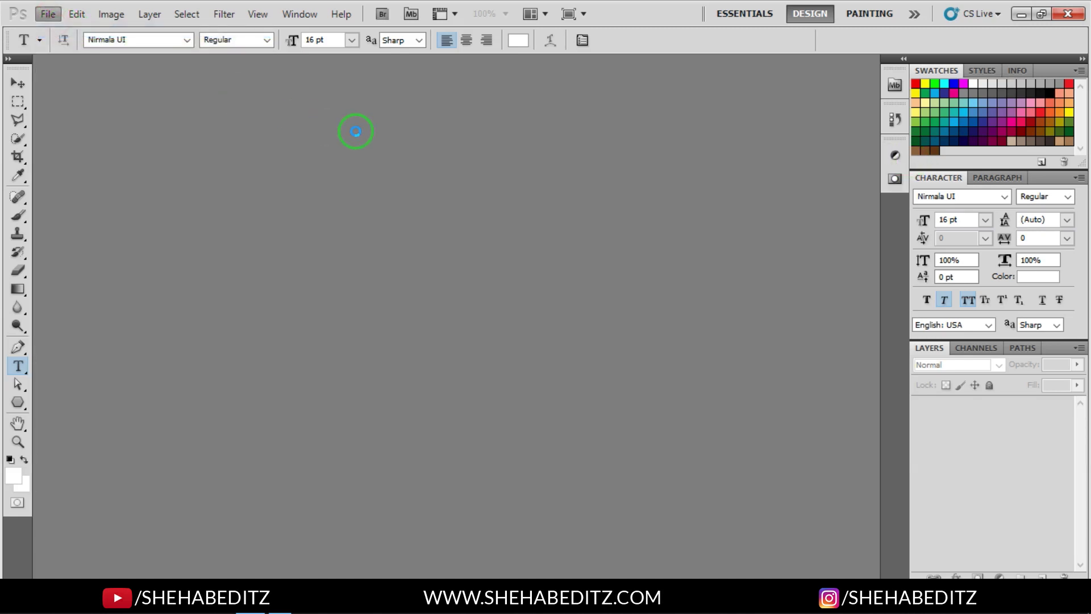
key("ctrl+n")
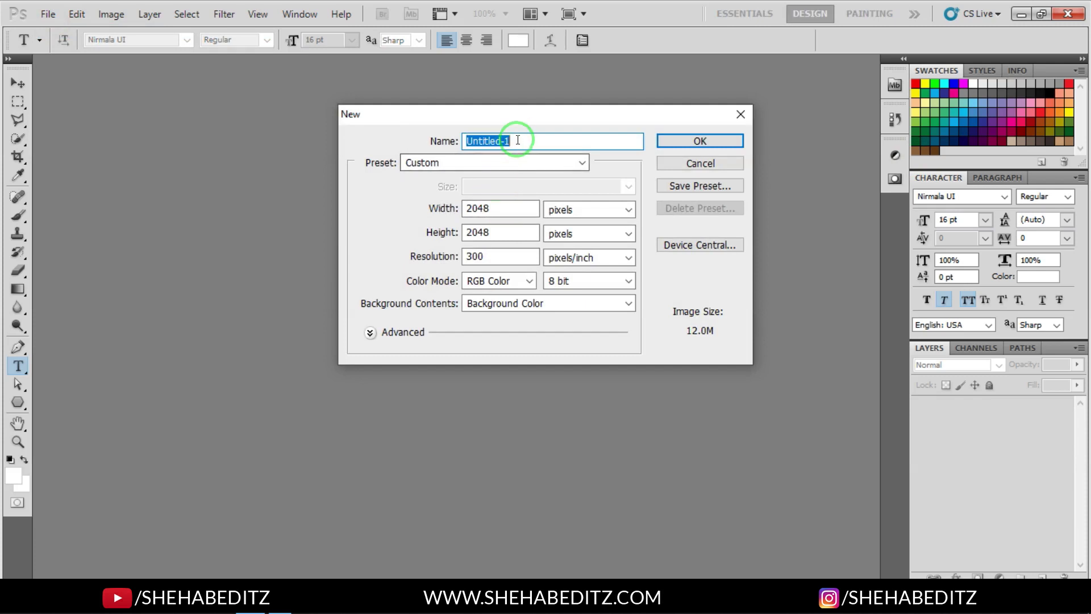
type("Frame")
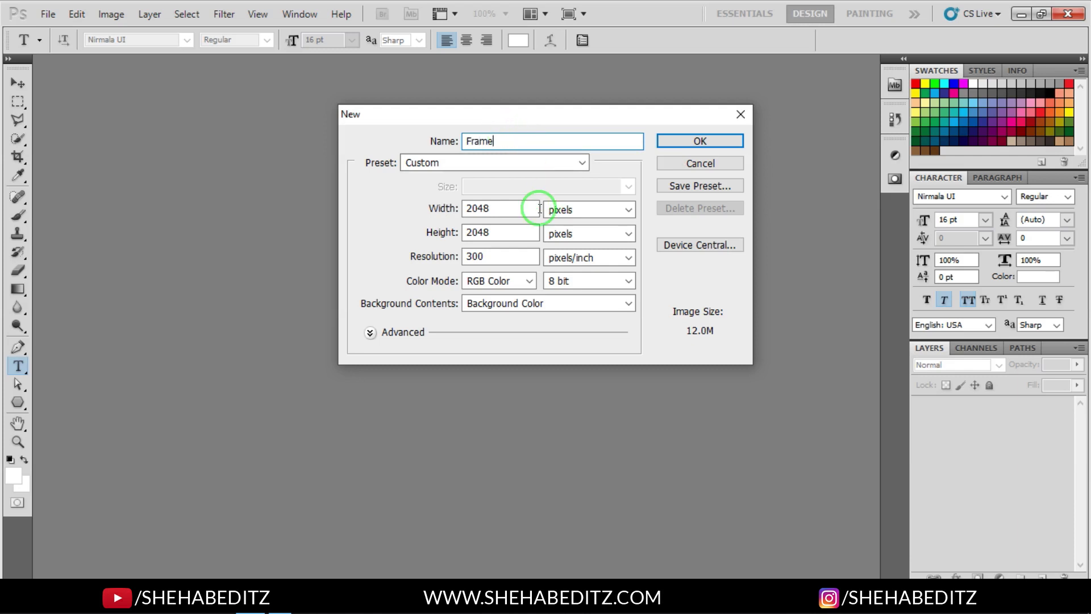
double_click(476, 209)
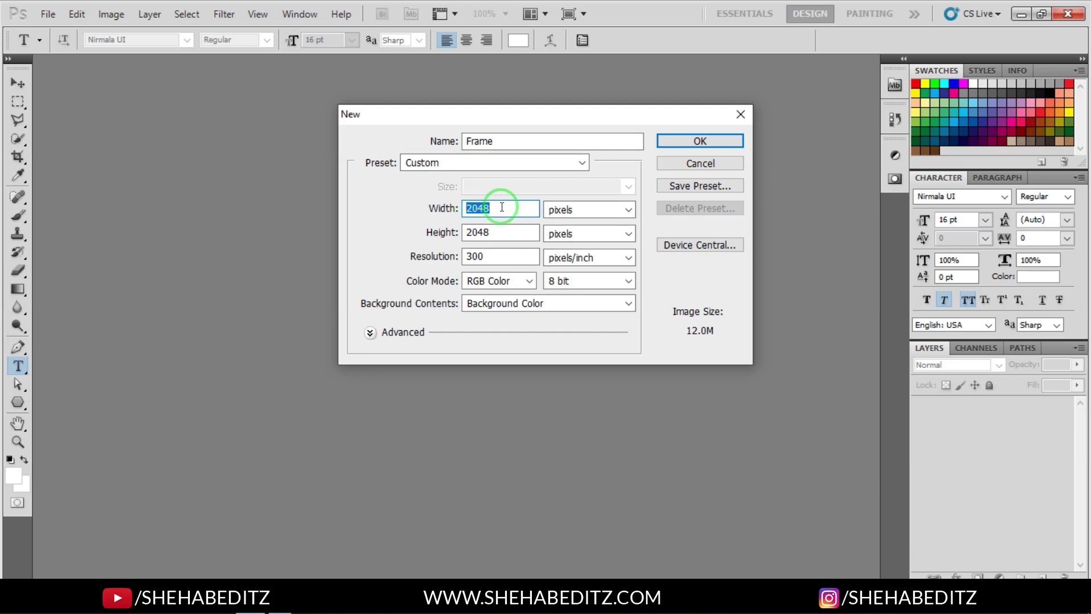
left_click_drag(497, 231, 436, 254)
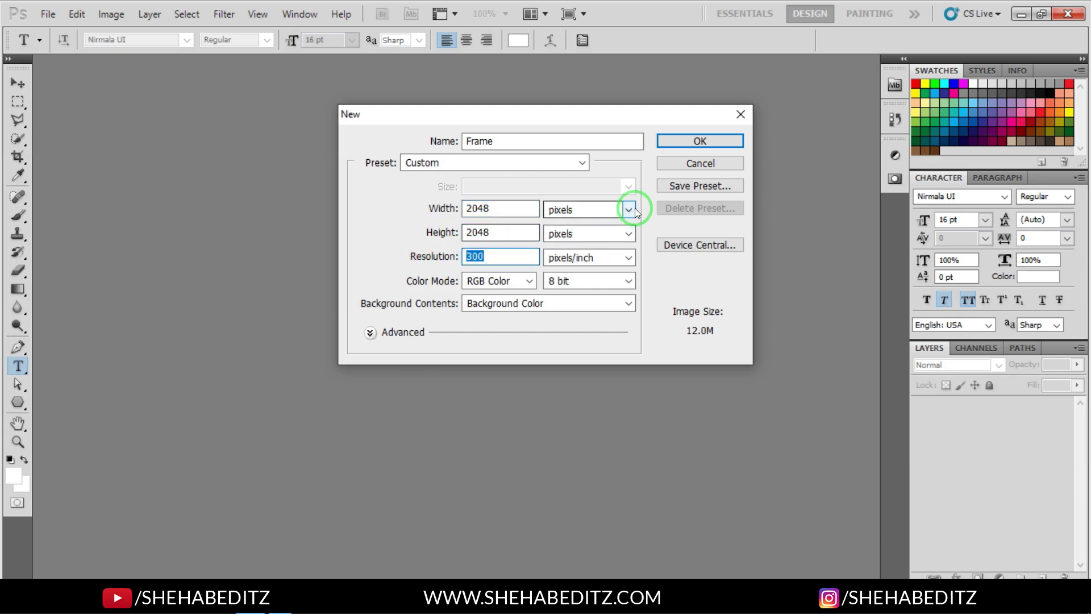
left_click(700, 141)
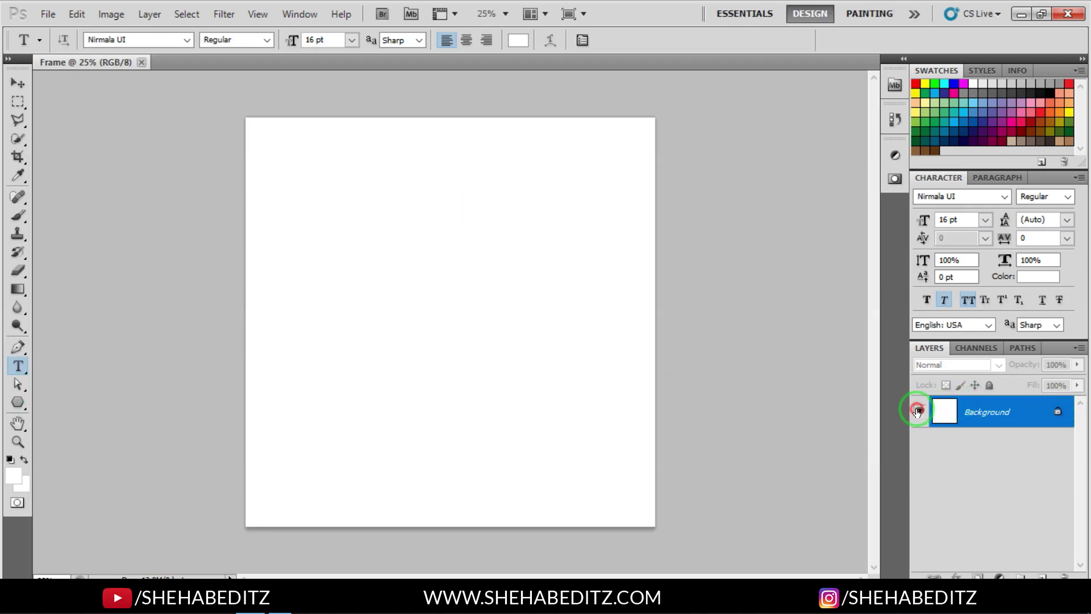
- Convert the Background into a regular layer and hide it so the canvas shows transparency
double_click(1054, 418)
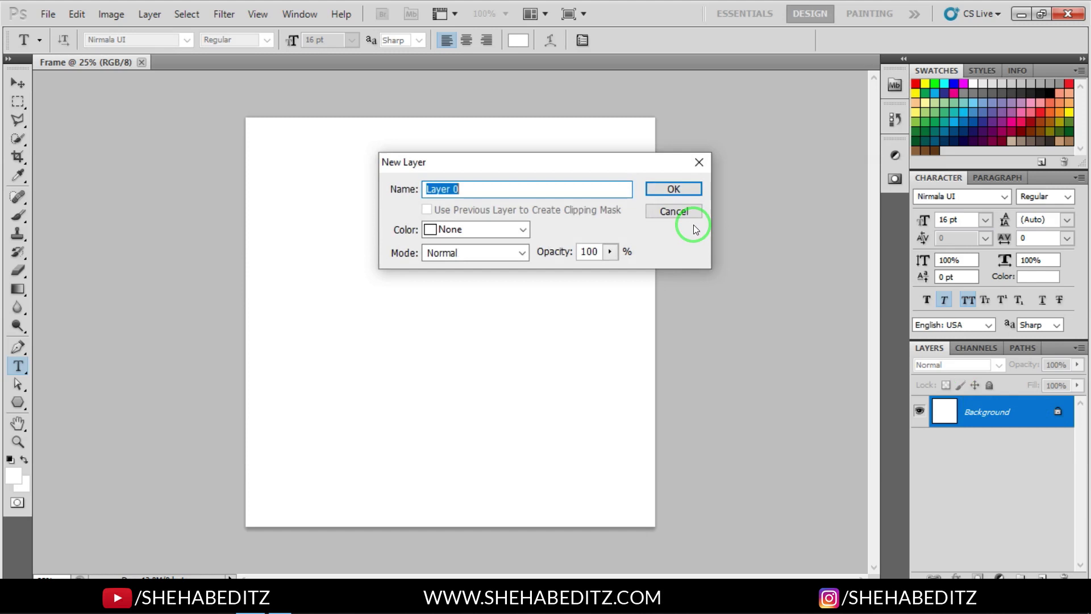
left_click(688, 191)
left_click(926, 411)
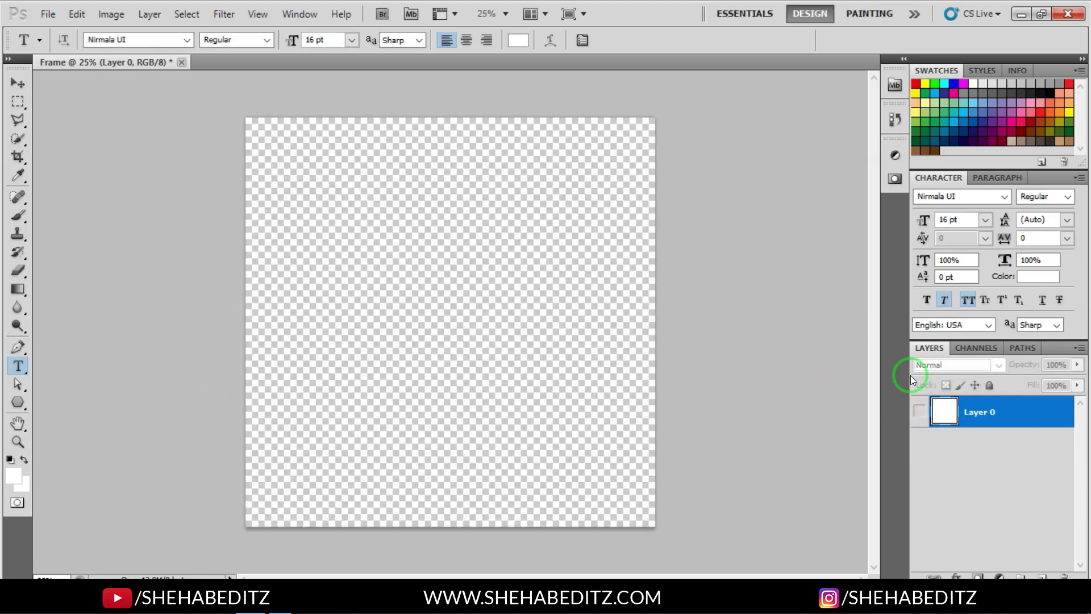
left_click_drag(983, 413, 1071, 565)
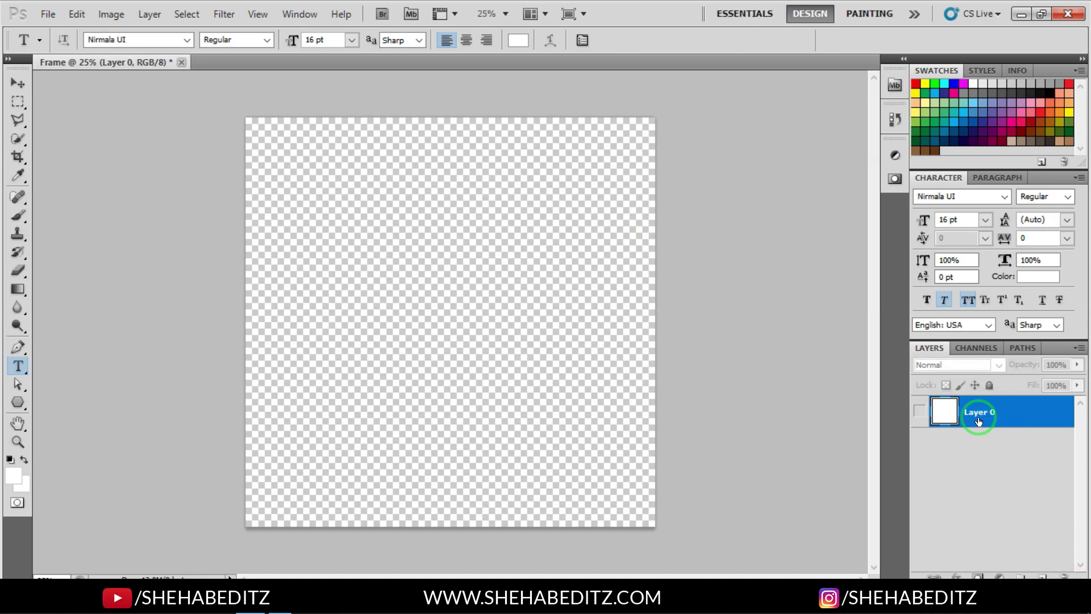
left_click_drag(976, 413, 1058, 567)
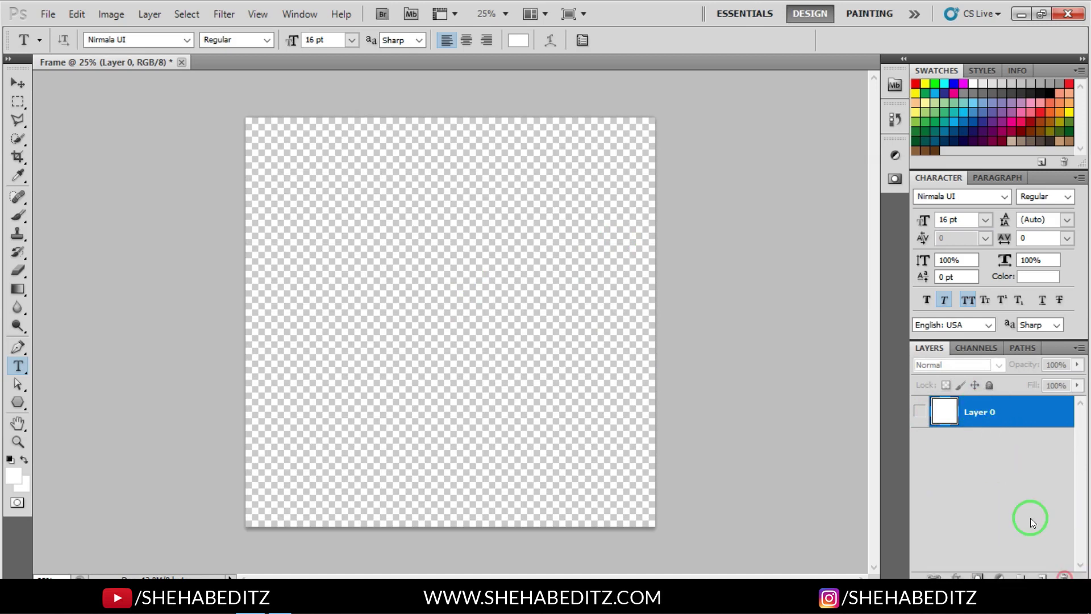
- Draw a closed shape layer with the Pen tool, with a wavy upper edge, covering the lower part of the canvas
left_click(18, 345)
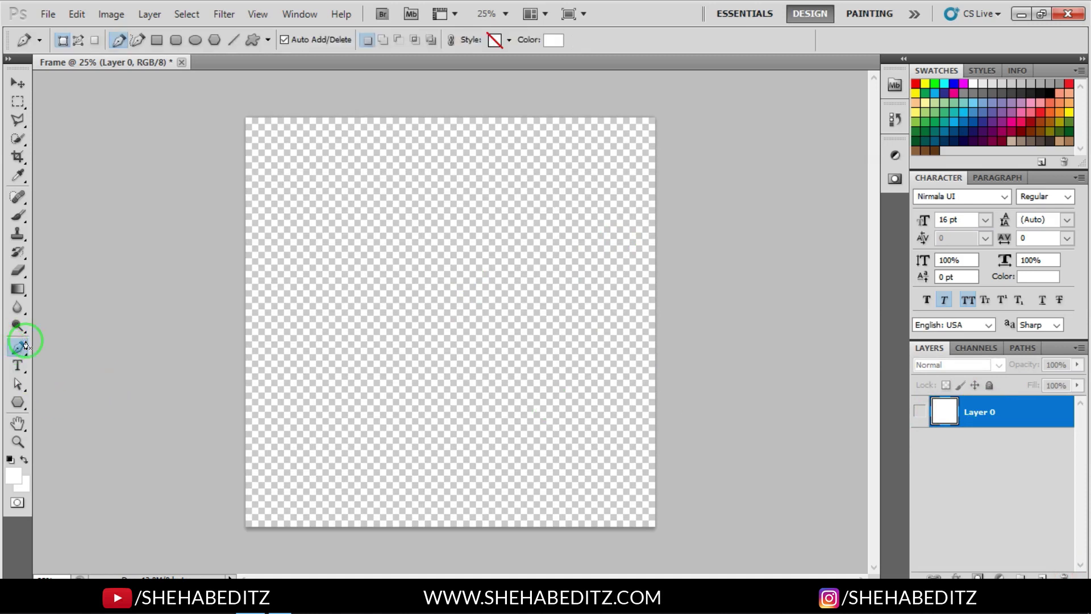
left_click(78, 41)
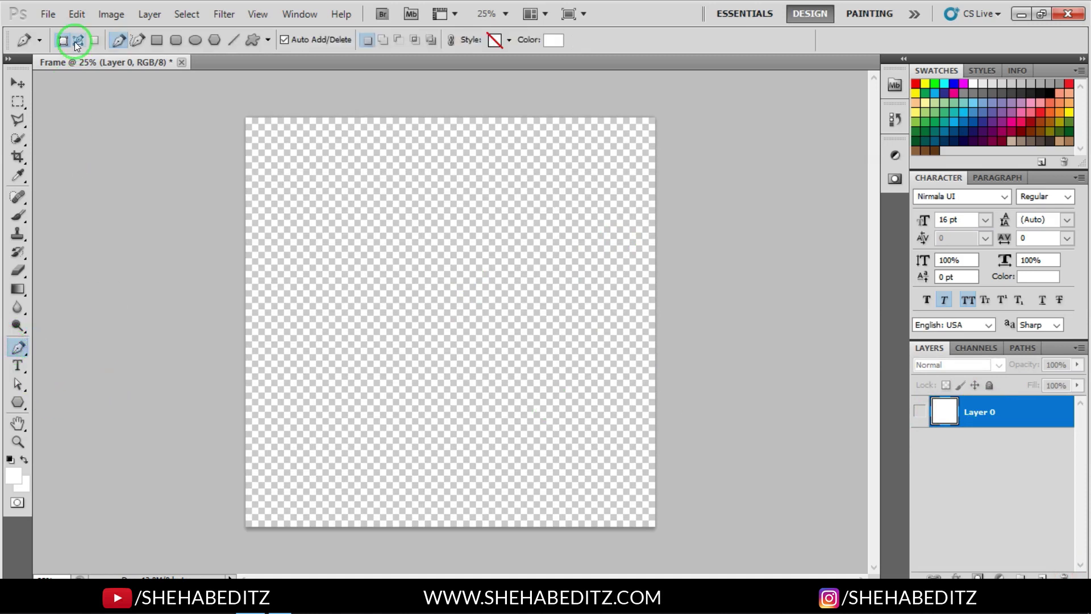
left_click(229, 458)
left_click_drag(460, 434, 548, 449)
left_click_drag(664, 391, 701, 380)
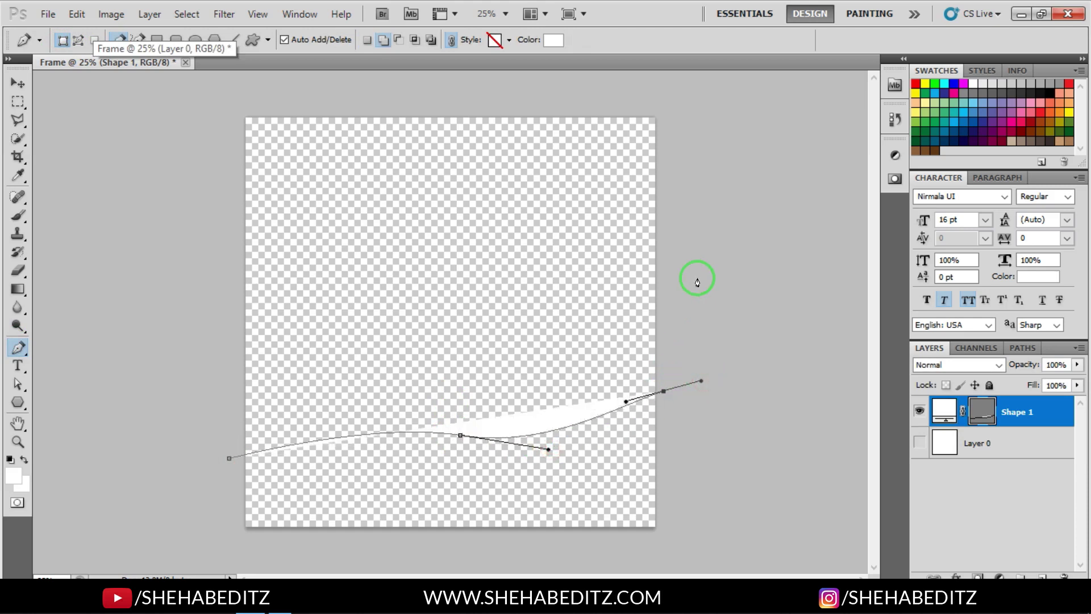
left_click_drag(667, 499, 661, 555)
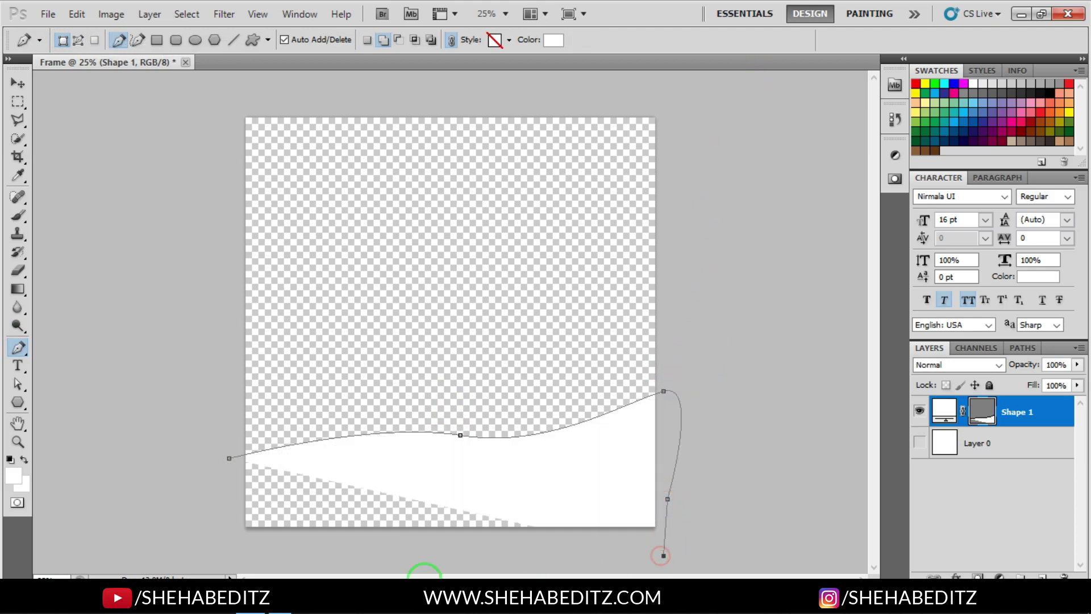
left_click(216, 550)
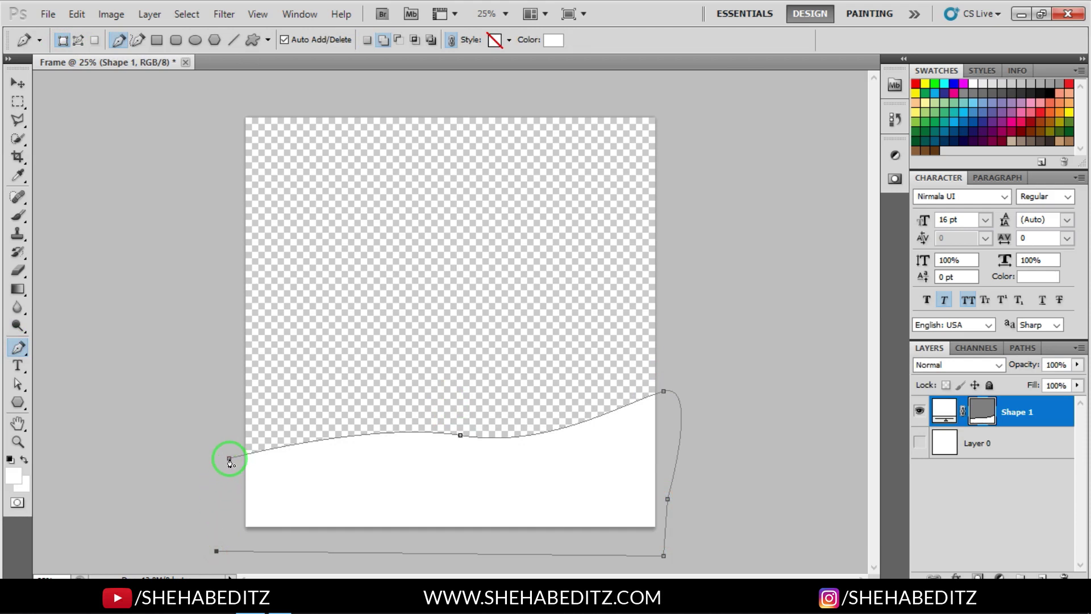
left_click(229, 458)
left_click(18, 84)
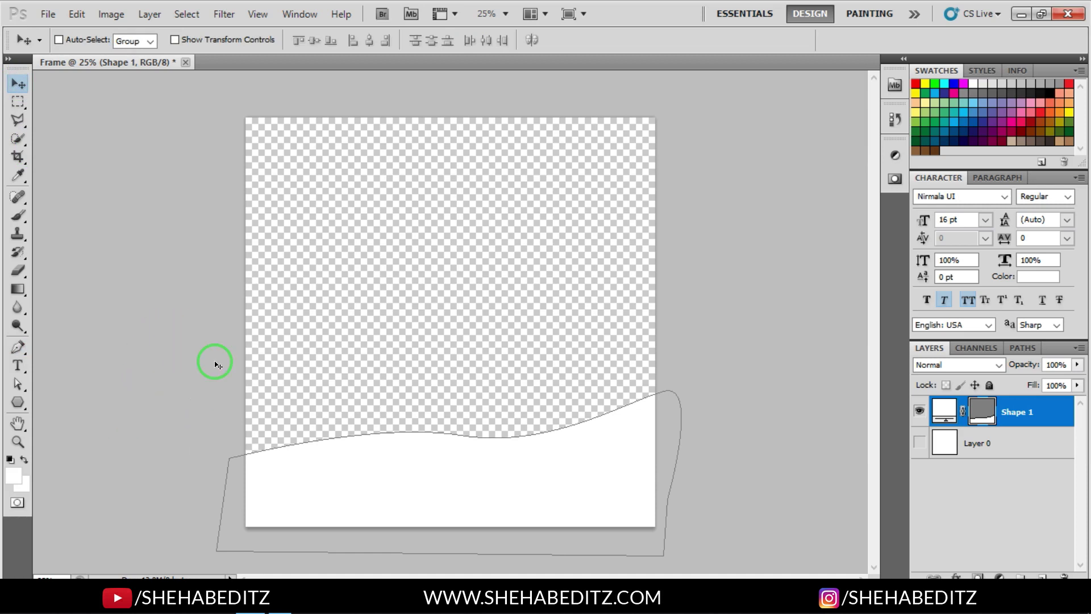
- Change the fill colour of the wavy shape to red, ff0000
left_click(17, 347)
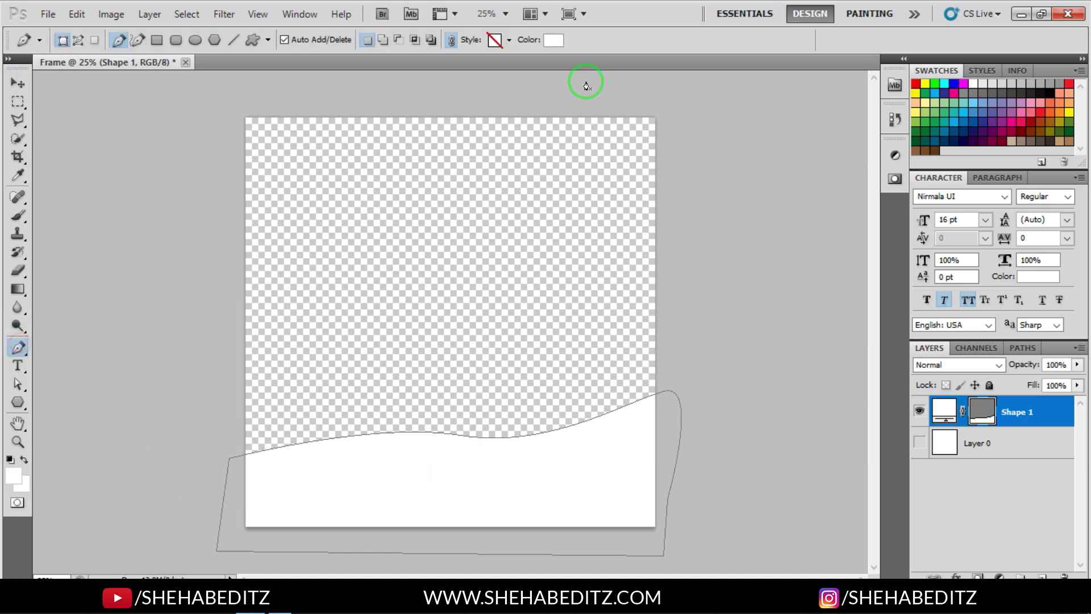
left_click(561, 45)
left_click(923, 164)
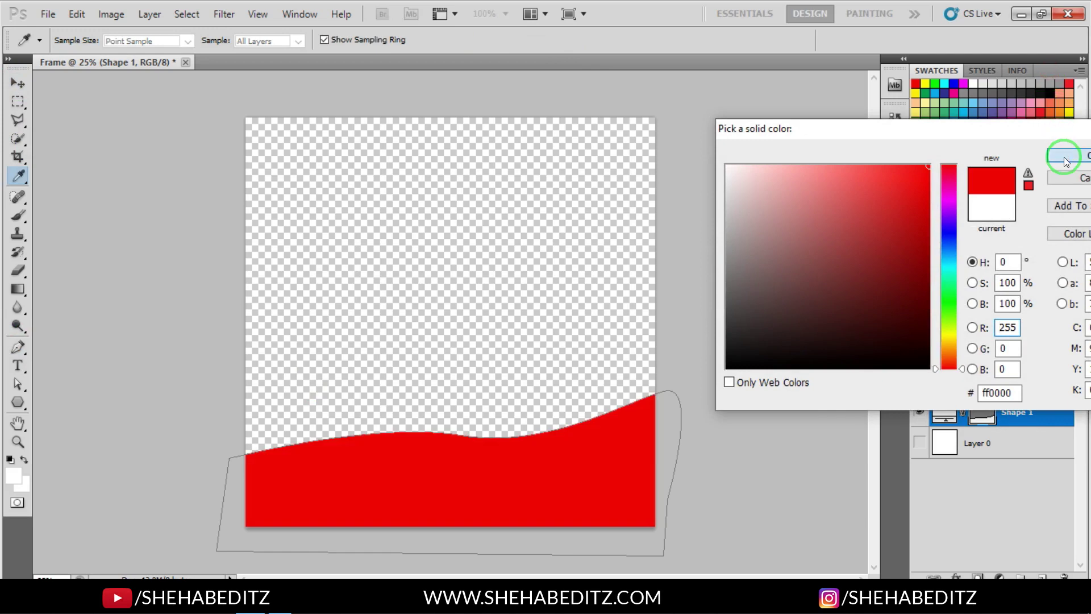
left_click(1062, 151)
left_click(136, 198)
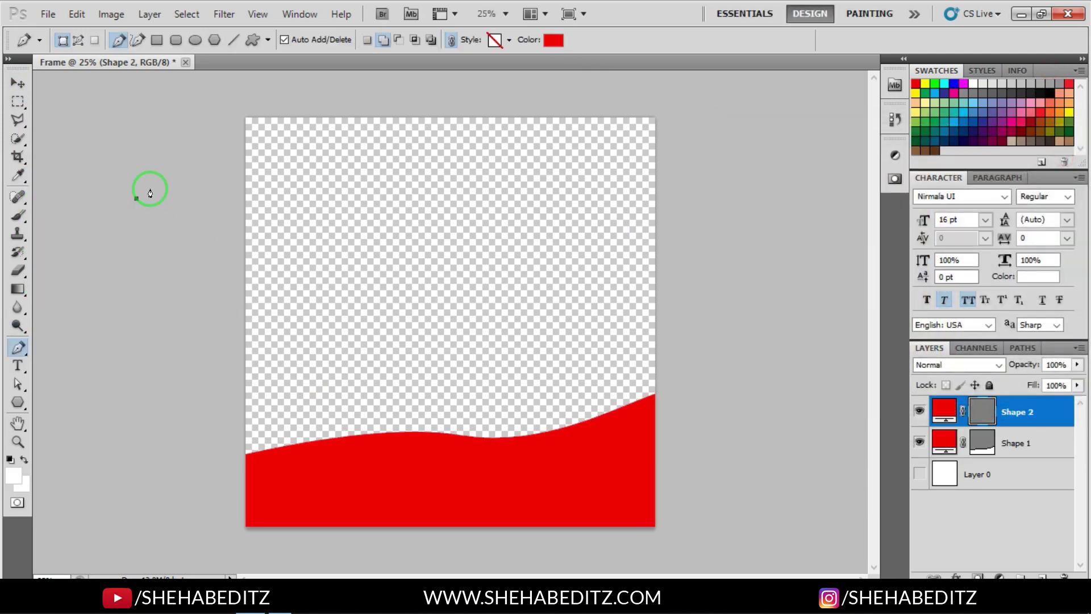
key("ctrl+z")
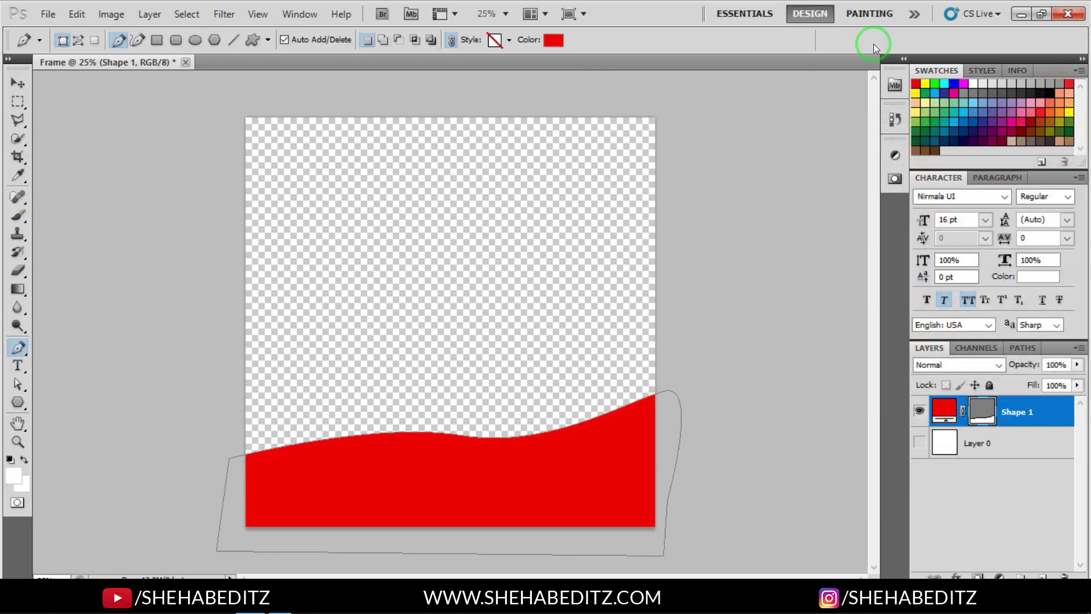
- Place the Oikya_Front_Logo image from the desktop, scaled down proportionally, in the upper-left corner of the canvas
left_click(1019, 13)
left_click_drag(334, 410, 386, 314)
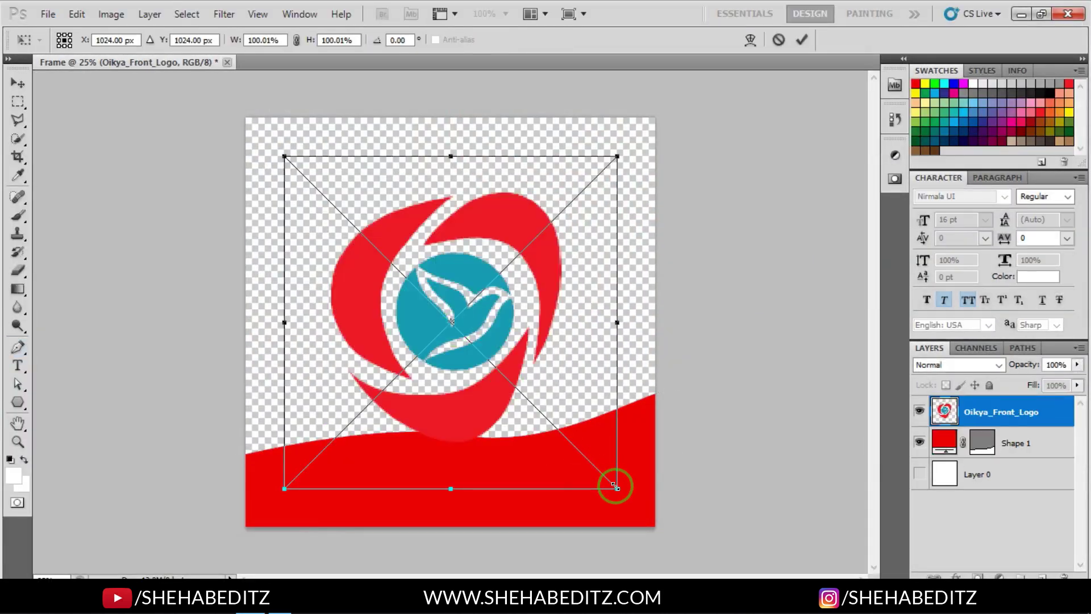
left_click_drag(615, 486, 496, 359)
left_click_drag(438, 336, 282, 192)
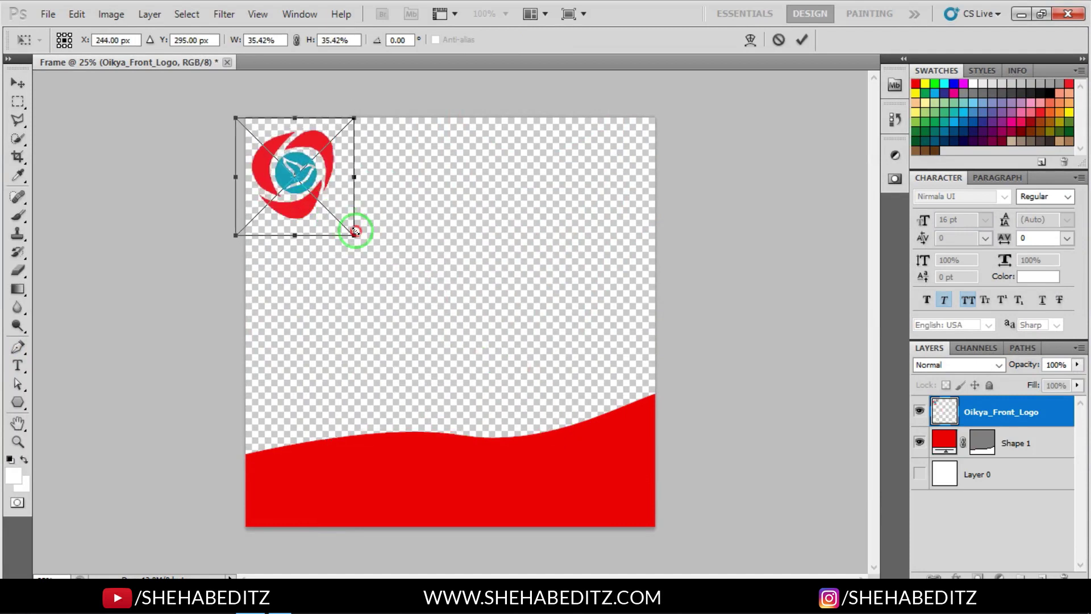
left_click_drag(355, 232, 335, 215)
left_click(803, 44)
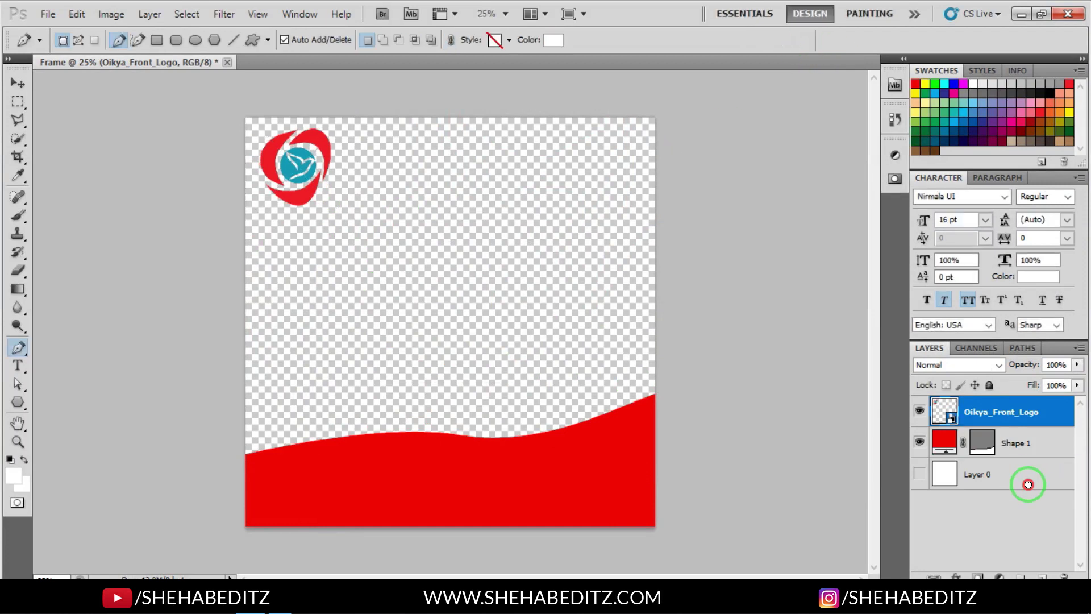
- Delete the hidden white Layer 0
left_click_drag(1028, 484, 1064, 576)
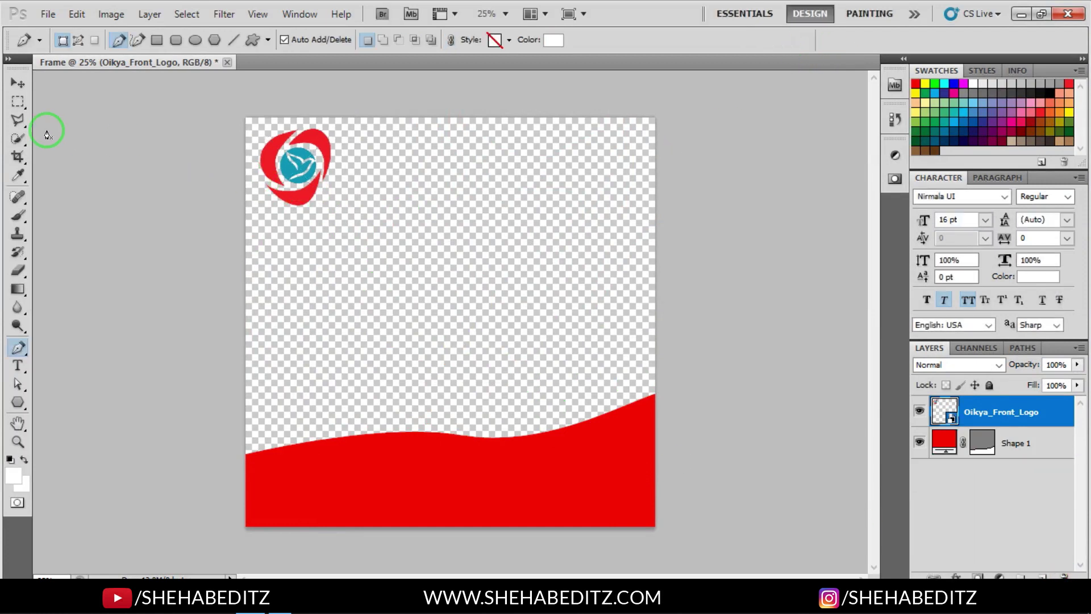
left_click(18, 83)
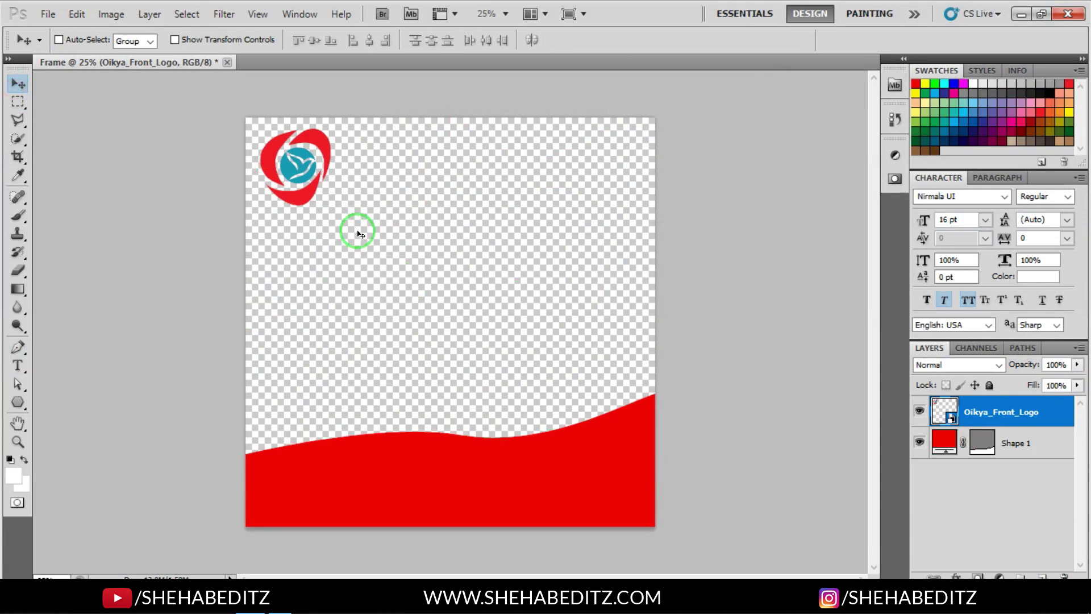
- Save the design to the Desktop as Frame.png in PNG format with Interlace set to None
left_click(45, 14)
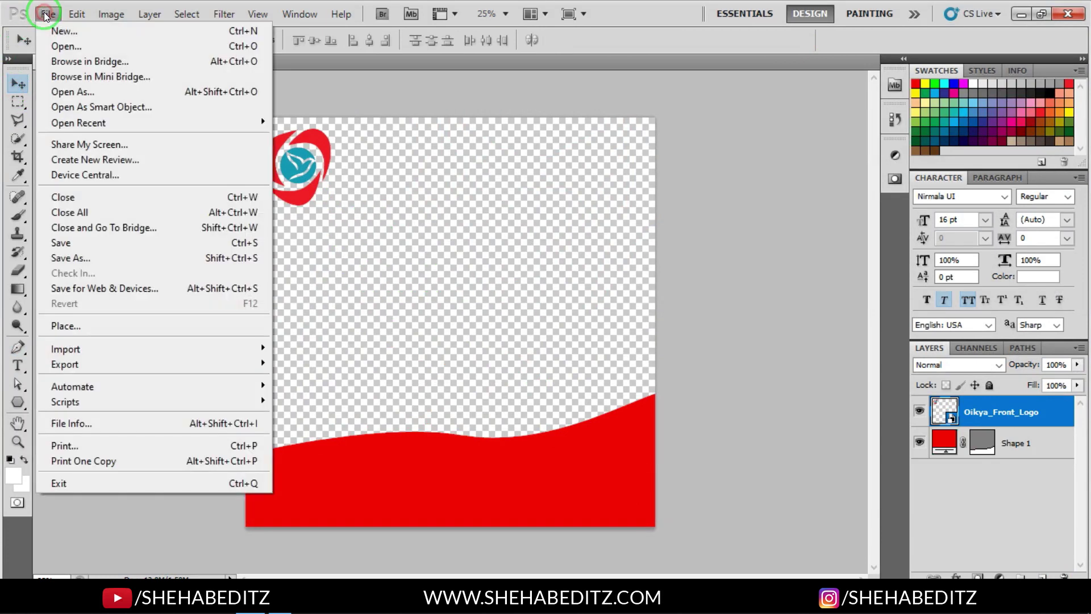
left_click(122, 251)
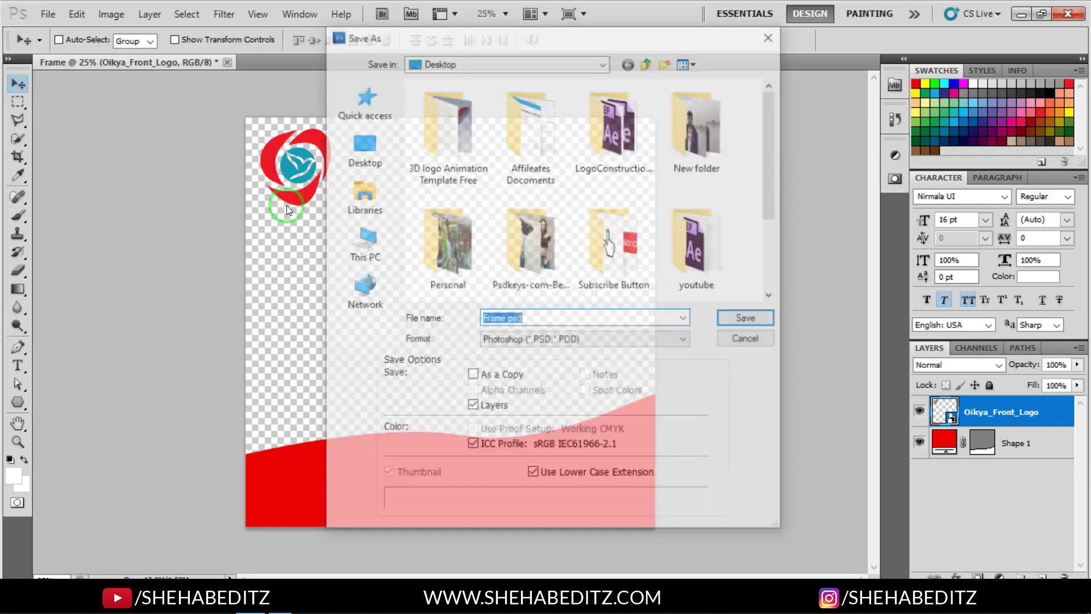
left_click(608, 340)
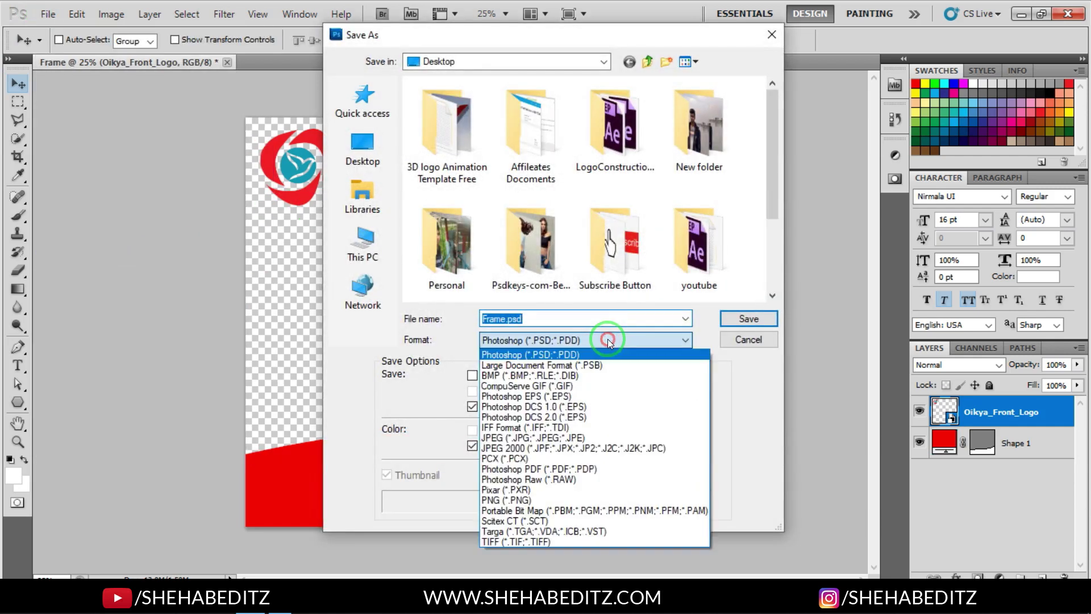
left_click(532, 499)
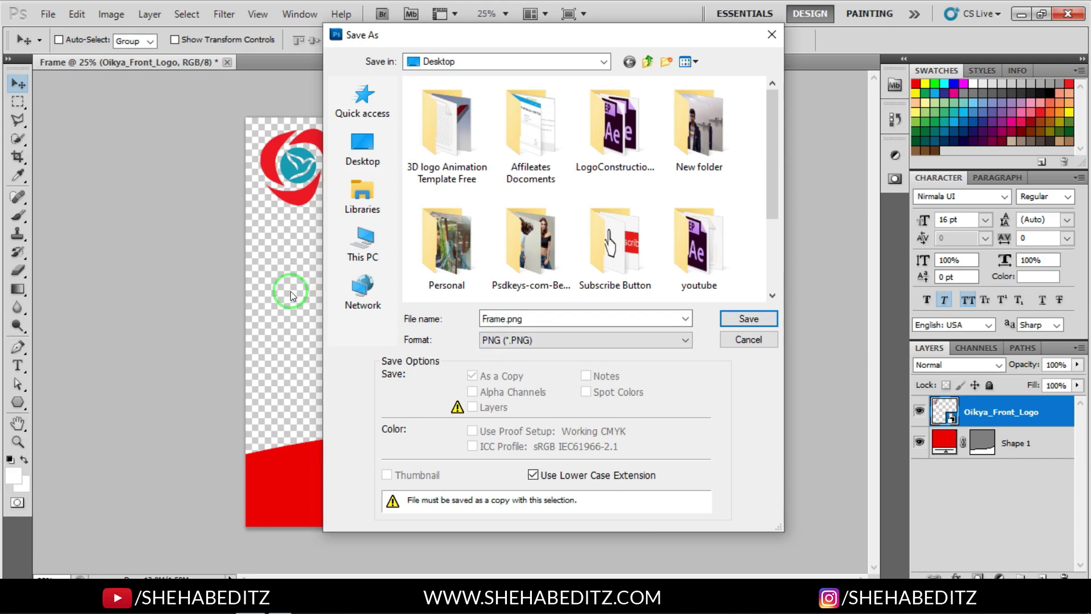
left_click(732, 320)
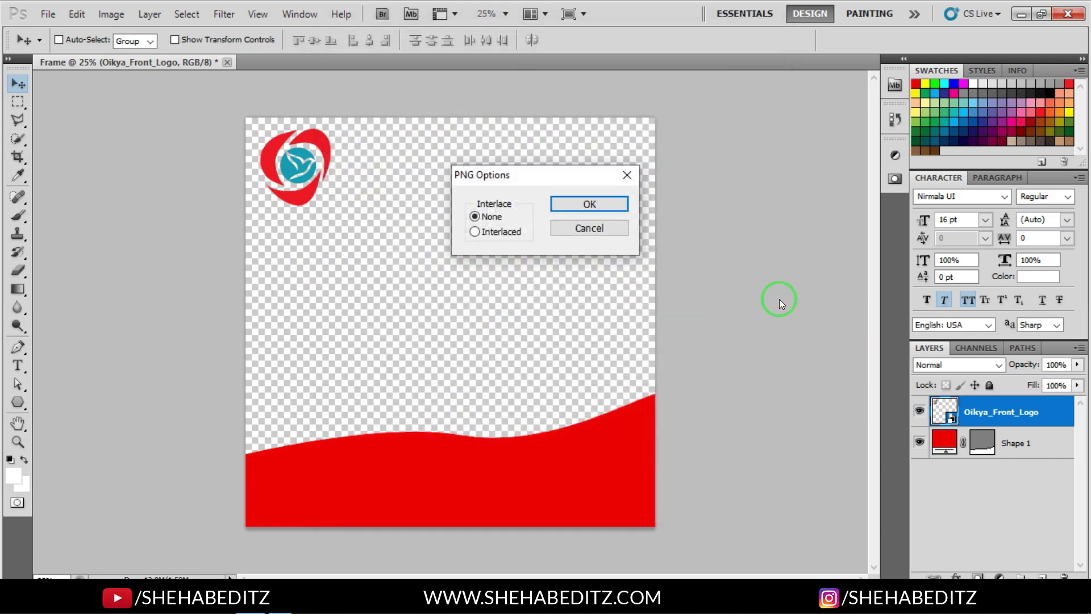
left_click(627, 199)
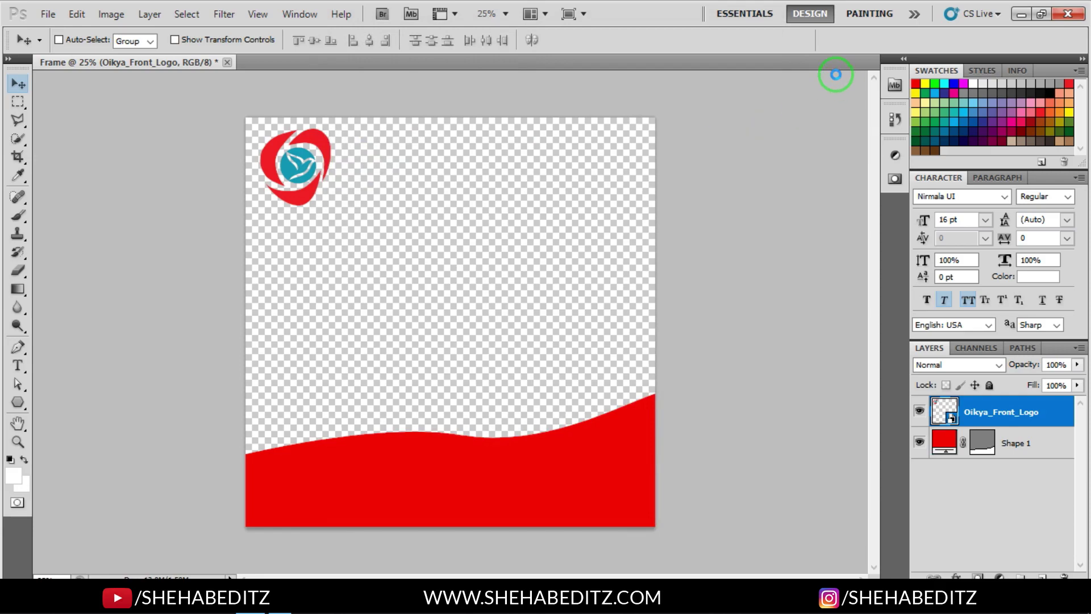
- Open Frame.png from the desktop in the photo viewer to check its transparency, and close it again
left_click(1020, 18)
left_click(386, 23)
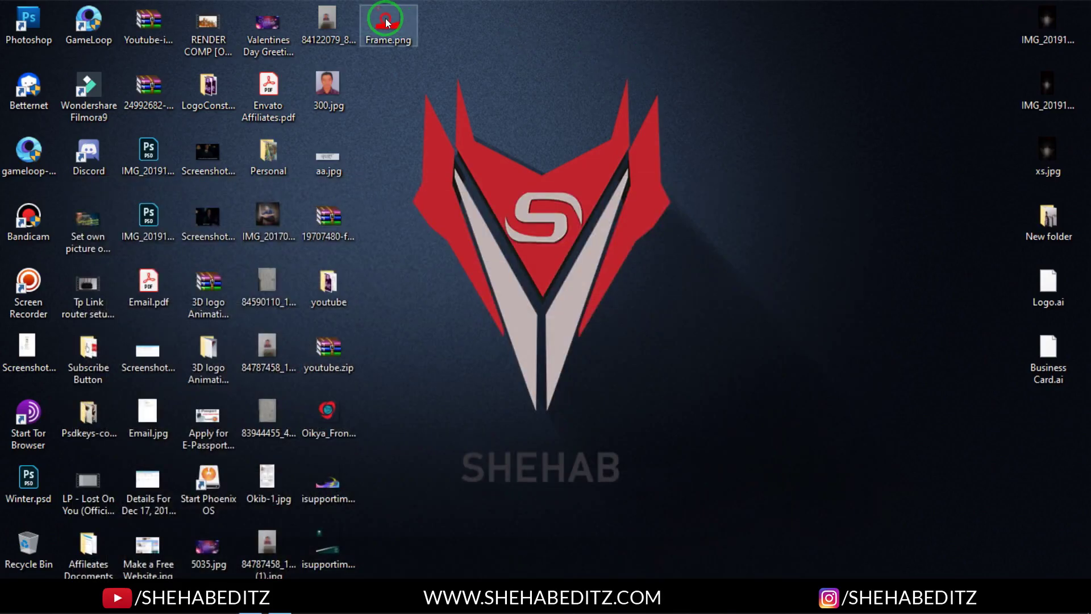
double_click(387, 23)
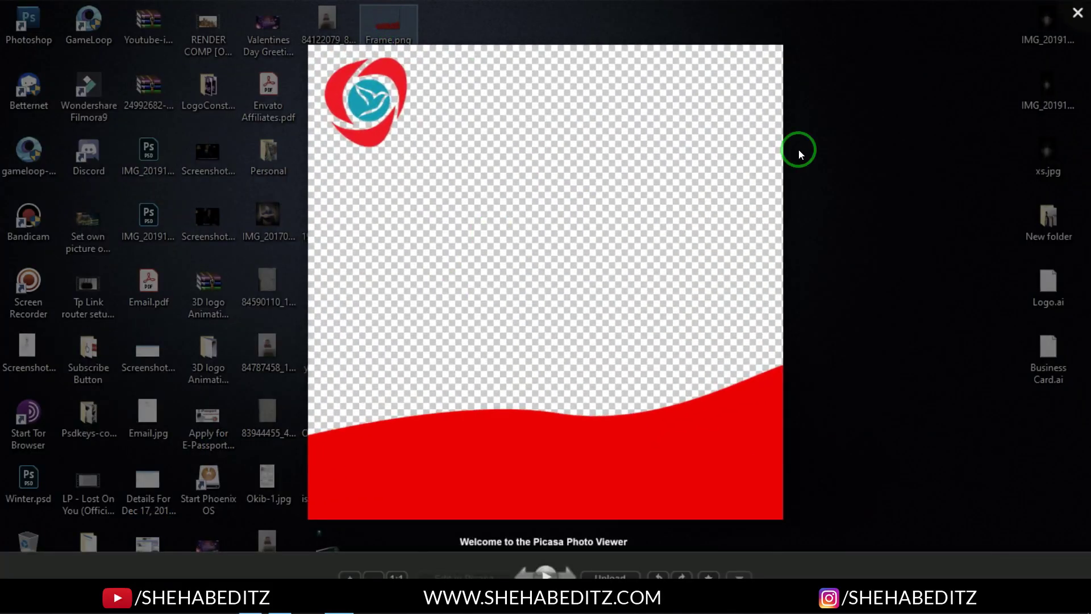
left_click(1082, 11)
left_click(522, 208)
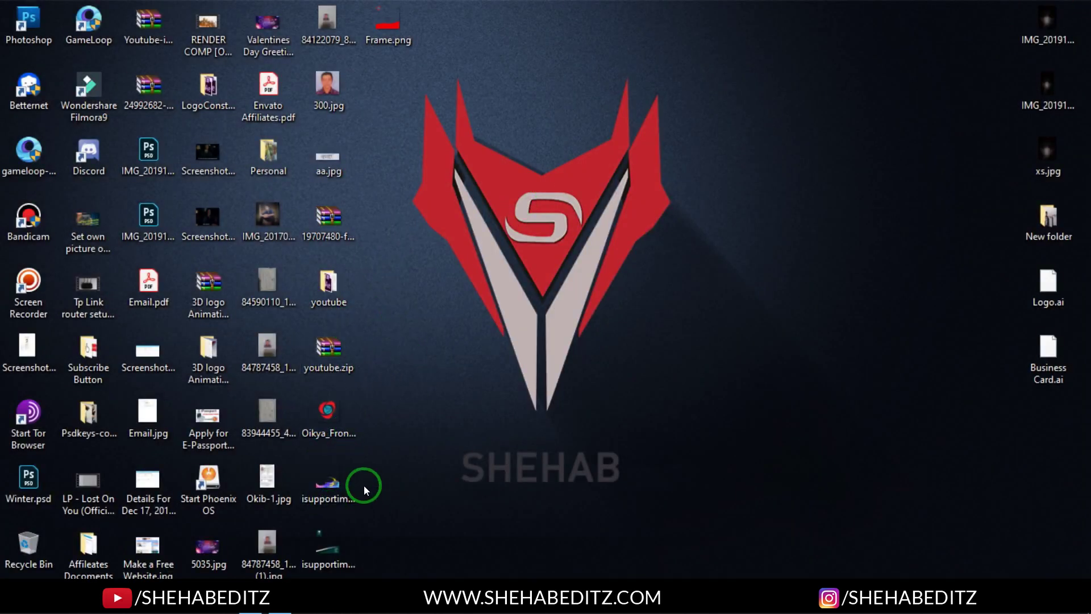
- Switch to Chrome, look over the ShehabEditz.Com Facebook page and open a new browser tab
left_click(280, 606)
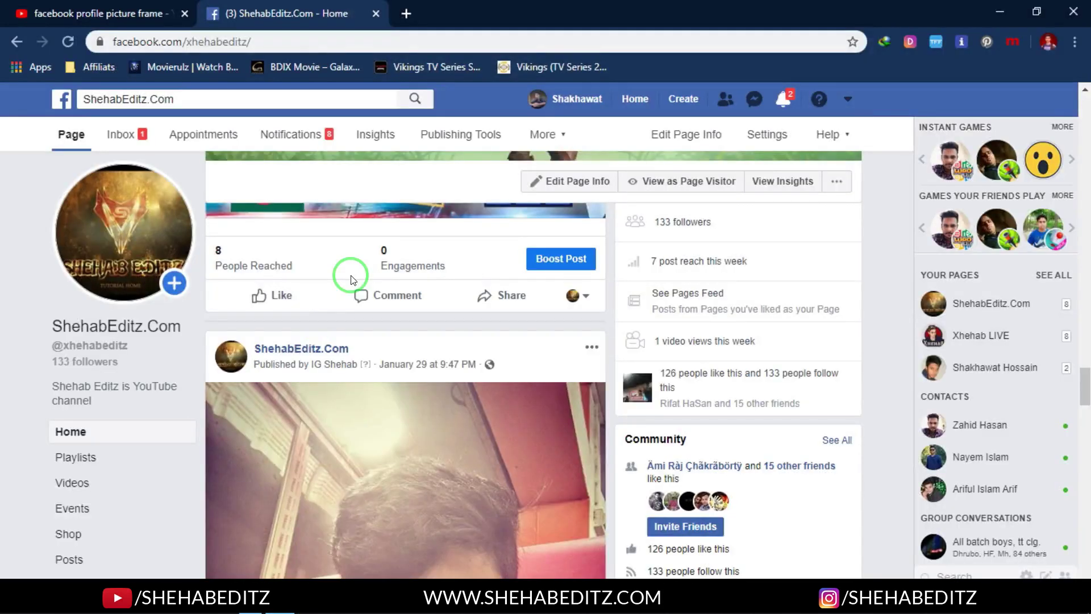
scroll(307, 276, "down", 5)
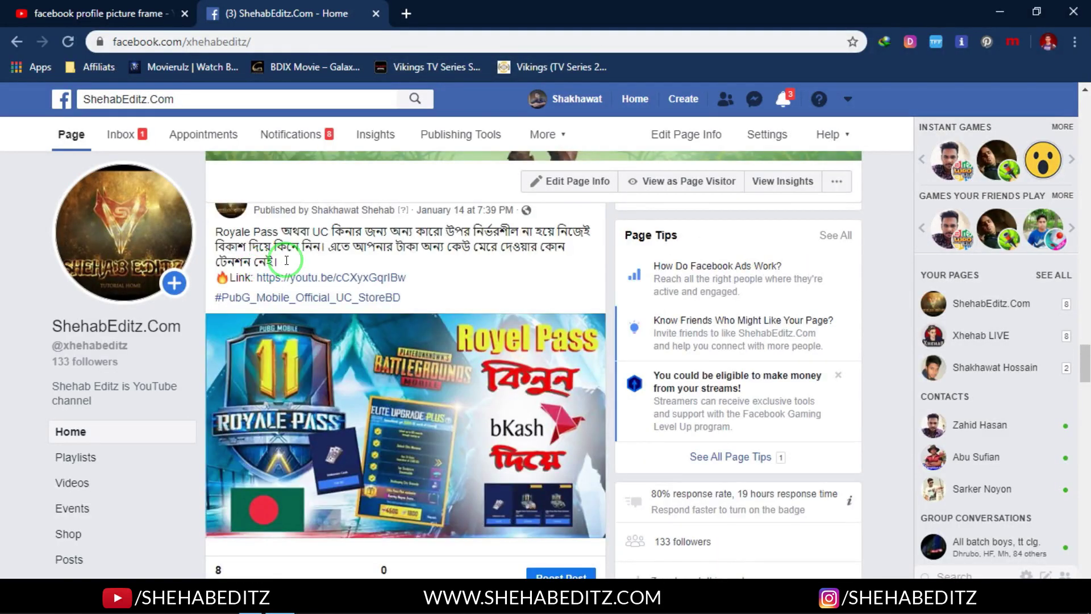
scroll(528, 288, "up", 5)
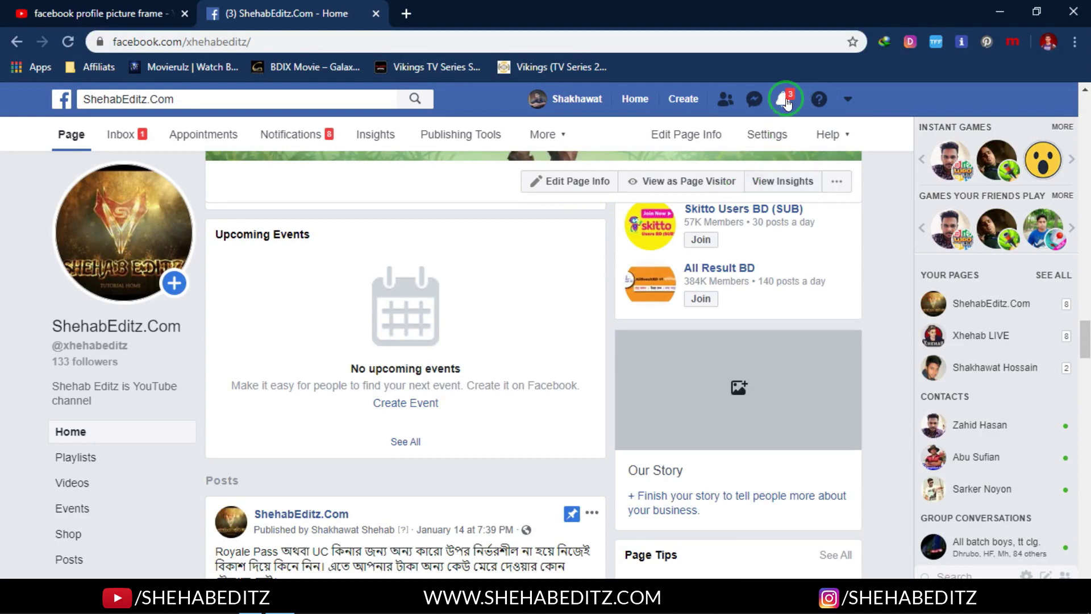
left_click(407, 11)
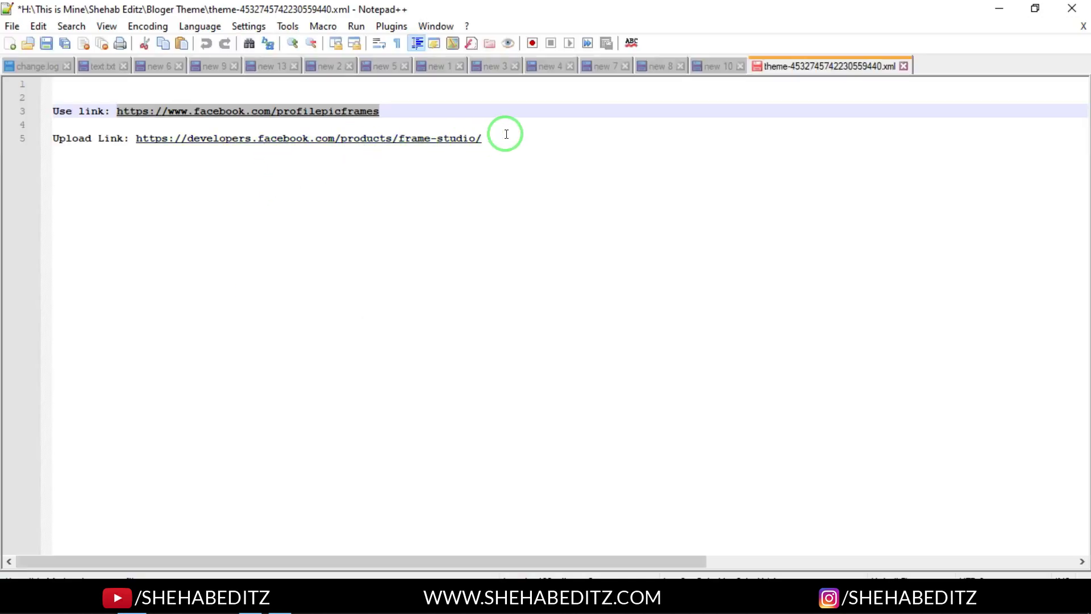
- Copy the frame-studio Upload Link from the Notepad++ notes and load it in the new Chrome tab
left_click_drag(506, 136, 136, 138)
key("ctrl+c")
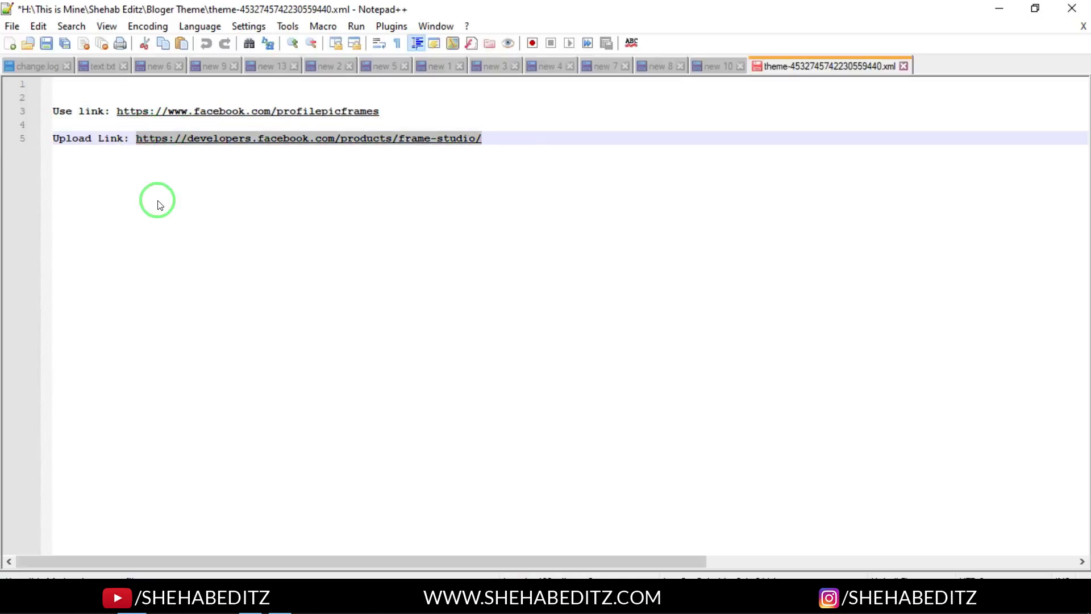
left_click(284, 602)
left_click(338, 44)
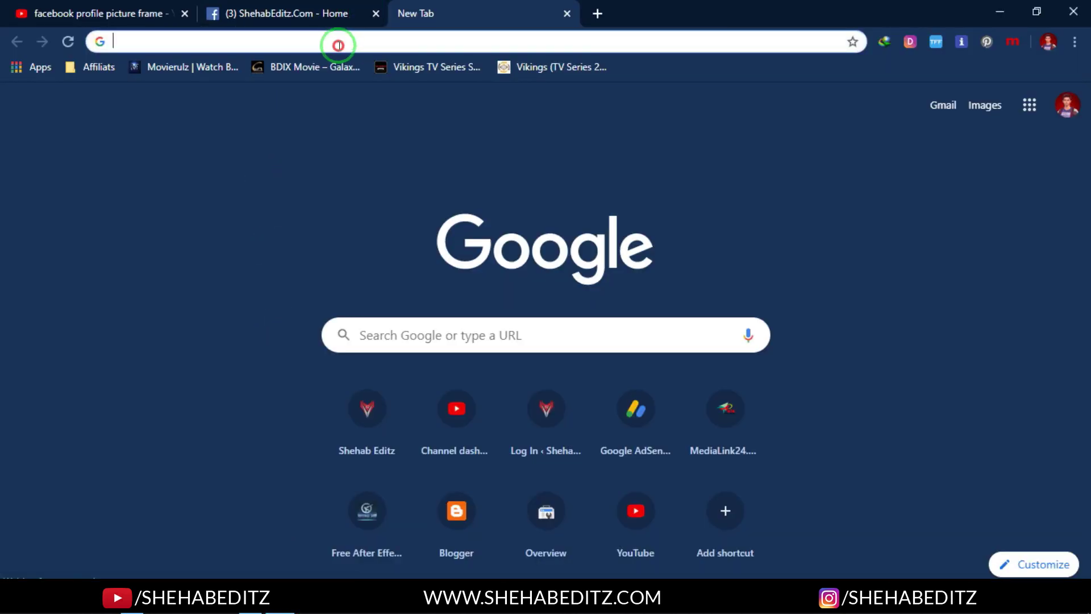
key("ctrl+v")
key("Return")
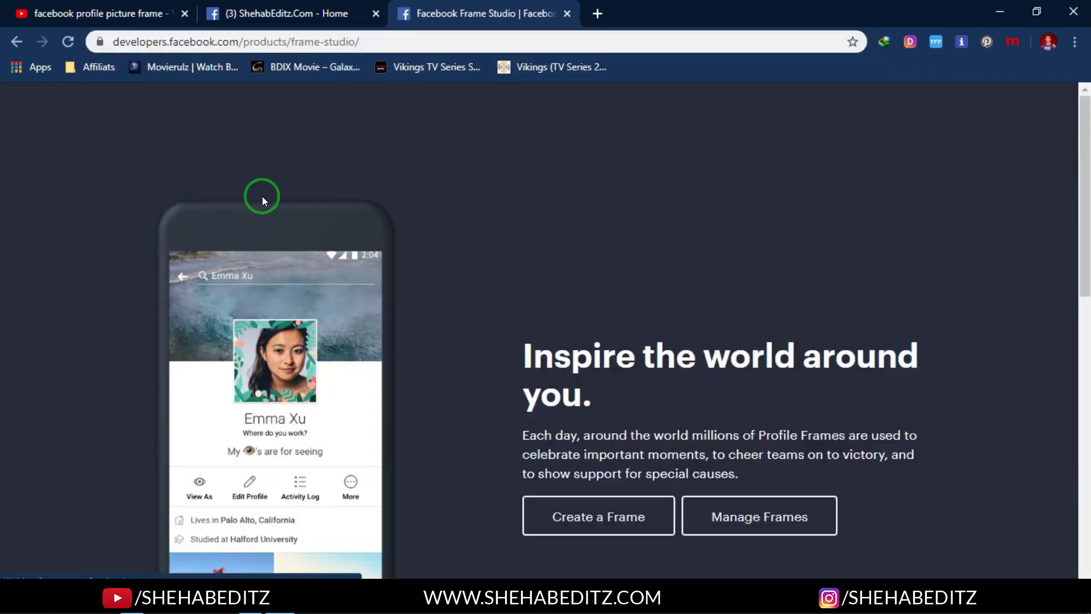
- Go from the Frame Studio page to frame creation and choose the ShehabEditz.Com page as the frame's account
scroll(289, 216, "down", 2)
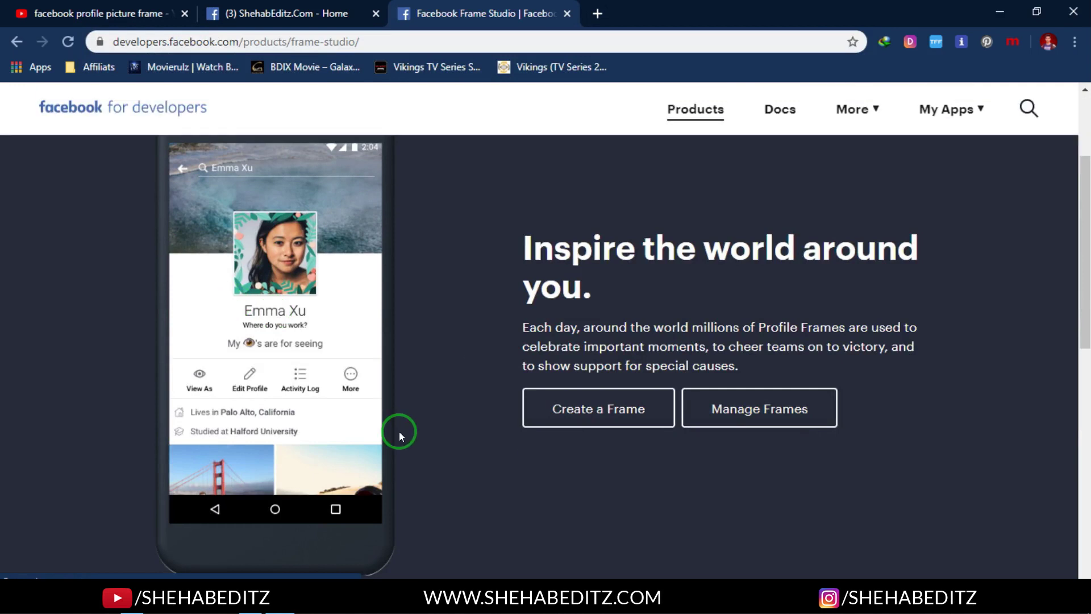
left_click(567, 414)
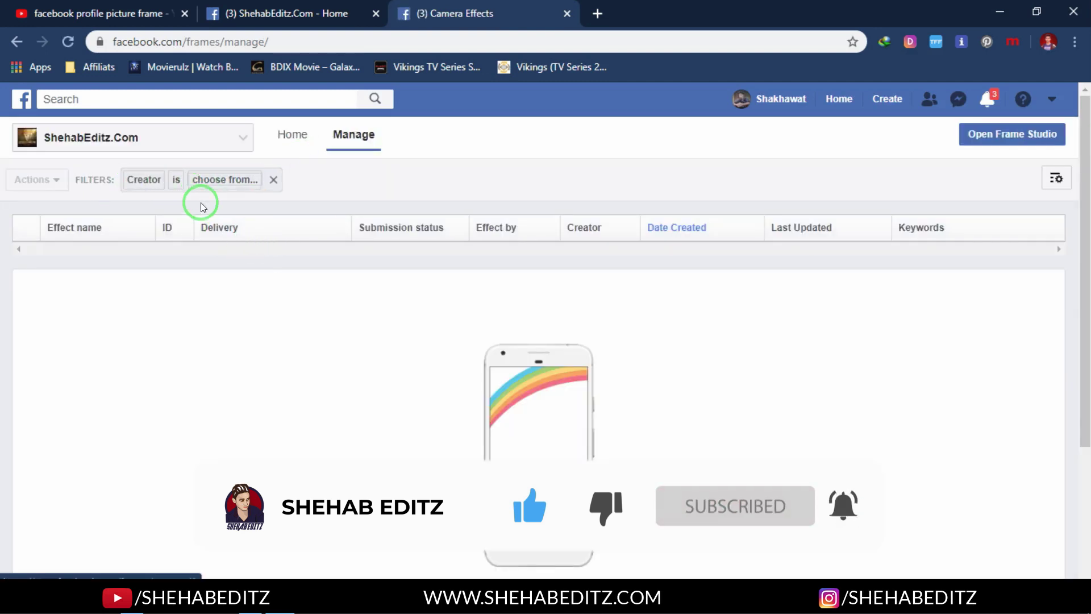
left_click(134, 136)
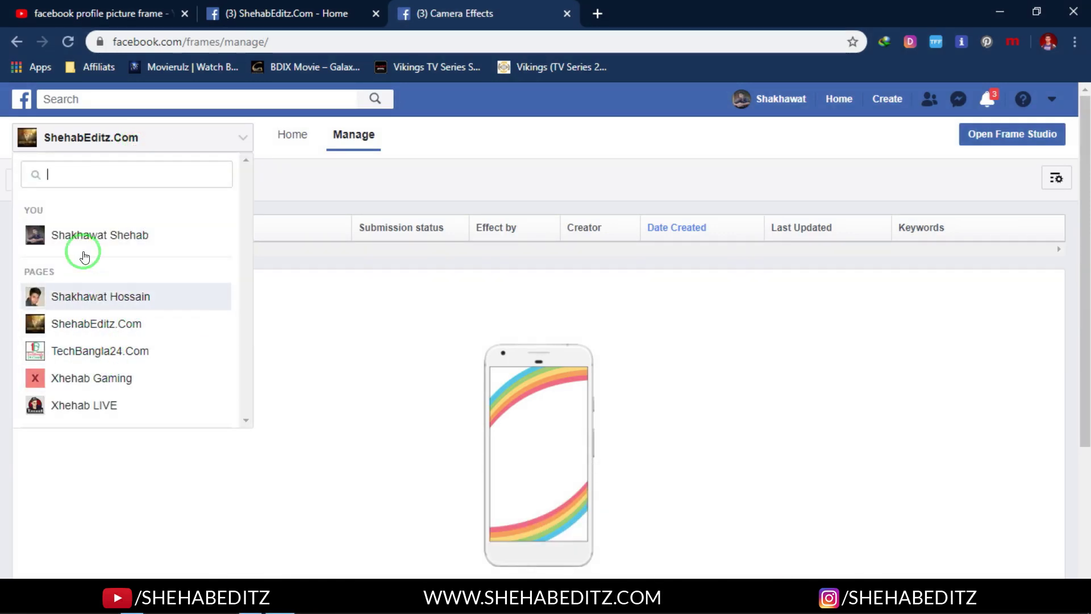
left_click(71, 235)
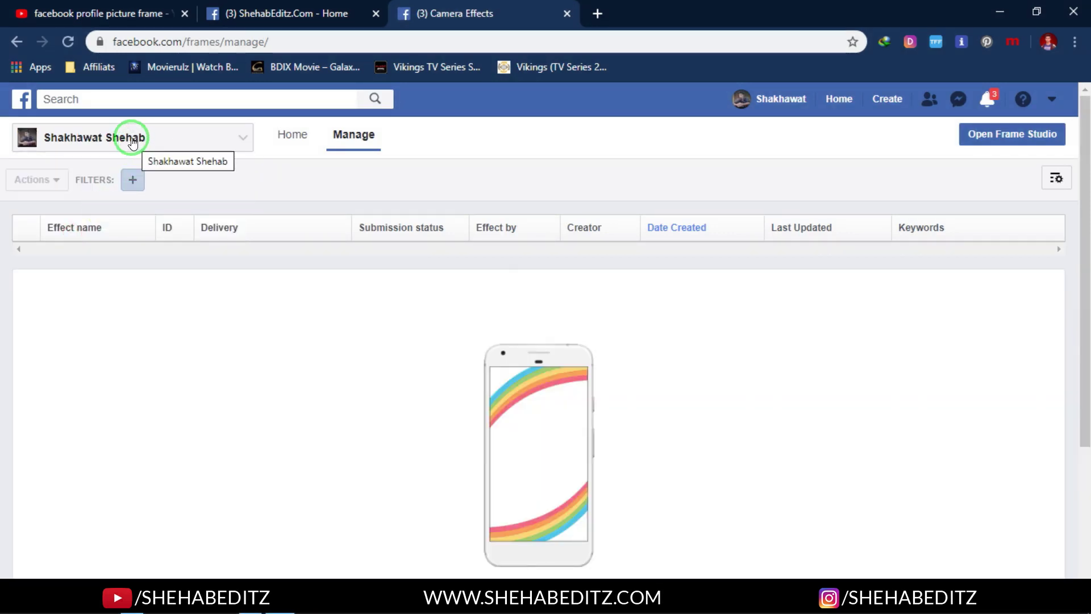
left_click(132, 139)
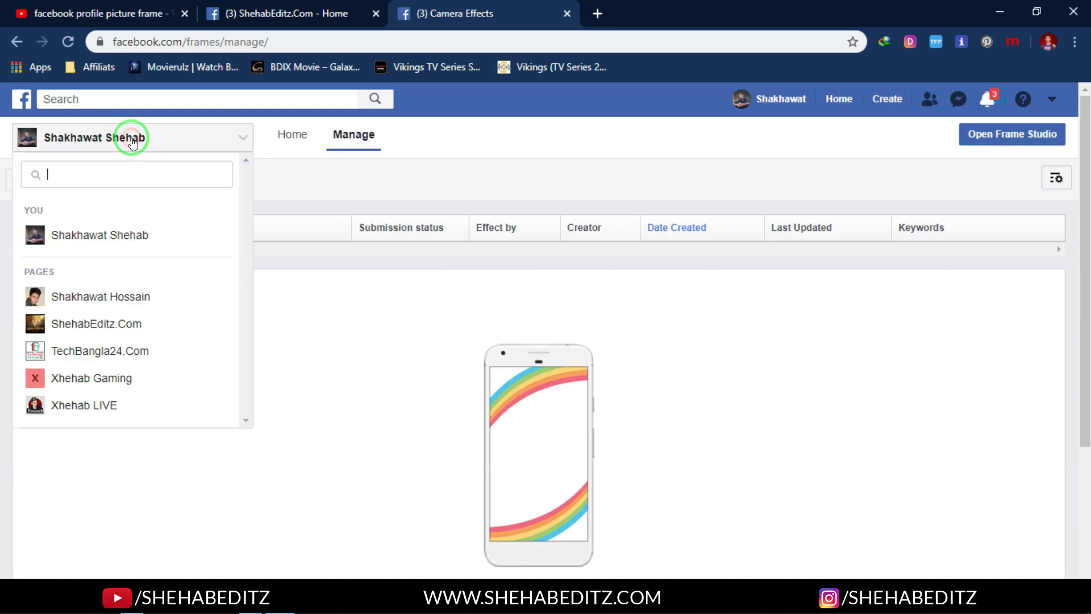
left_click(91, 324)
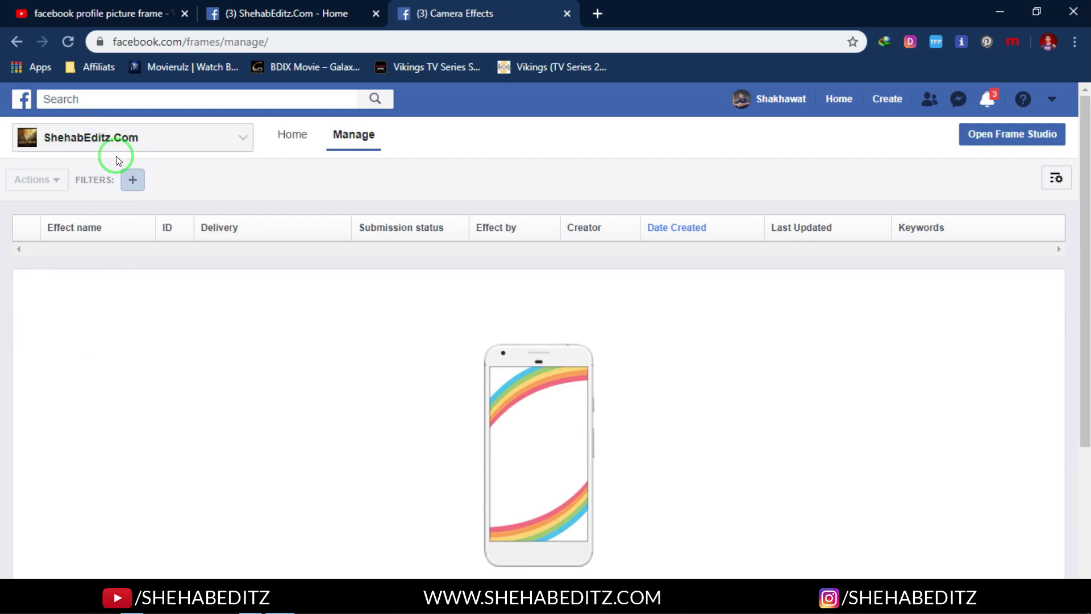
- Start a new profile picture frame and upload Frame.png from the Desktop as its art
scroll(396, 364, "down", 3)
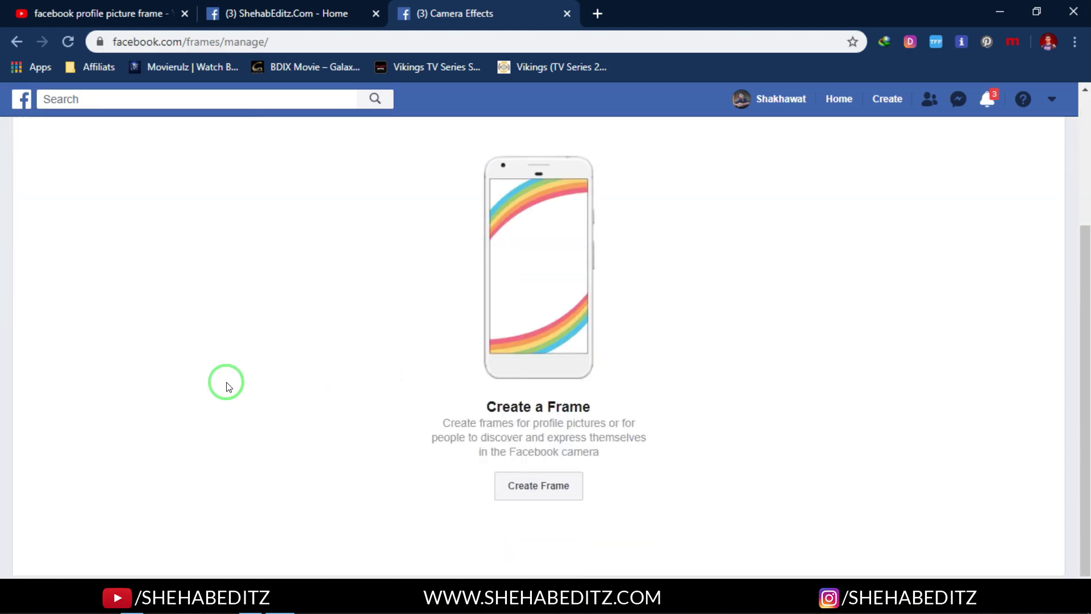
left_click(547, 494)
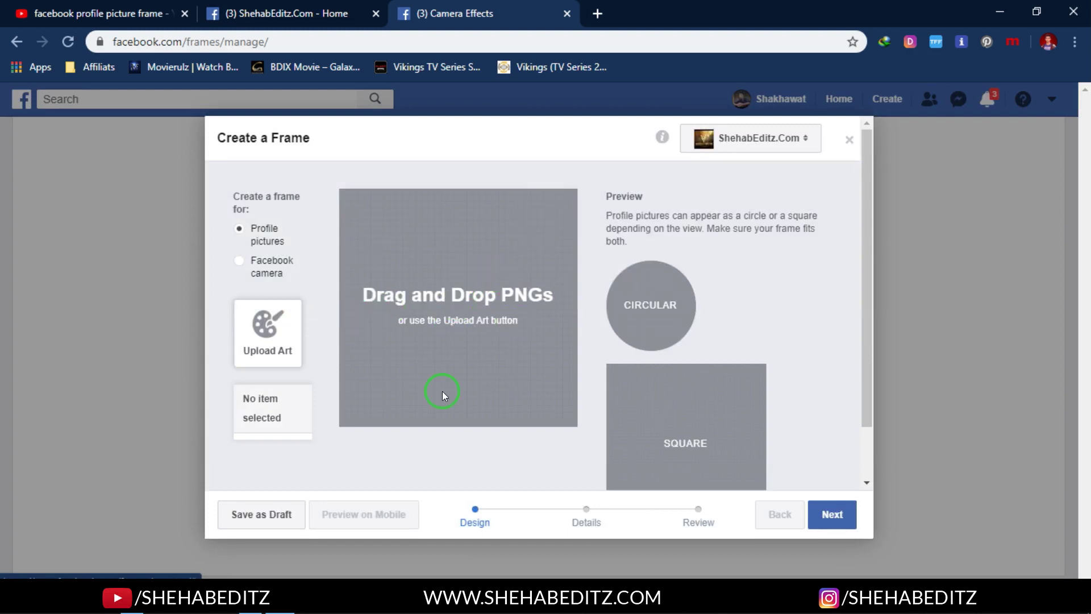
left_click(278, 331)
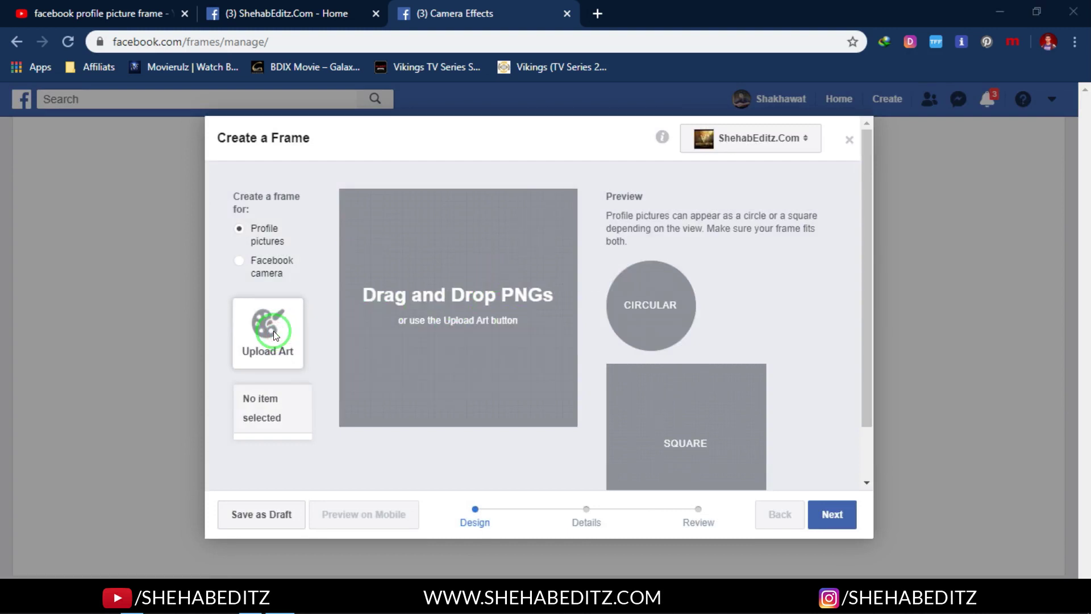
scroll(555, 307, "down", 5)
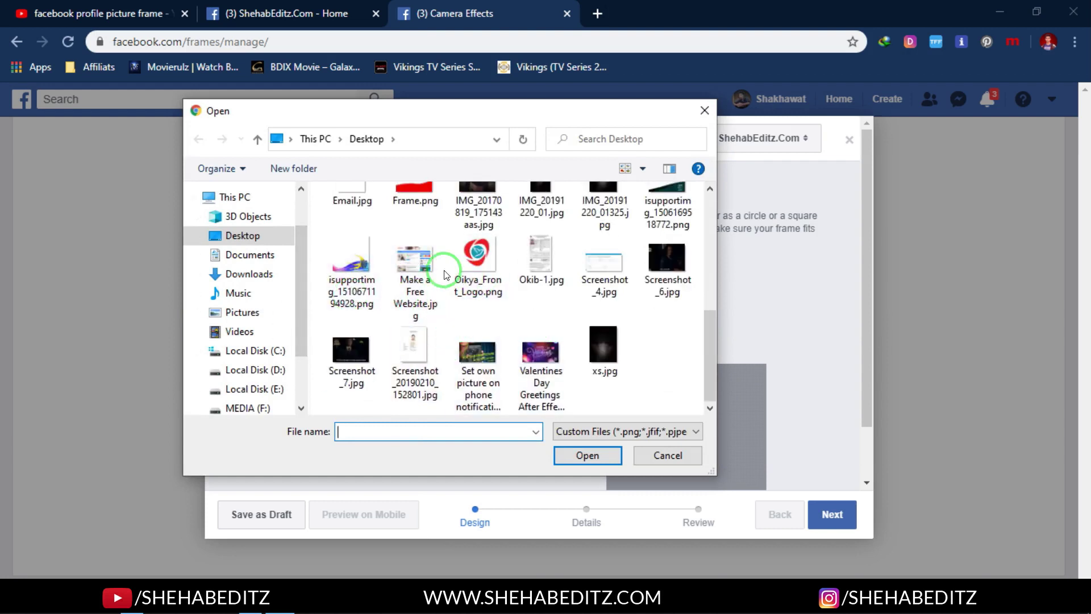
left_click(422, 202)
left_click(587, 455)
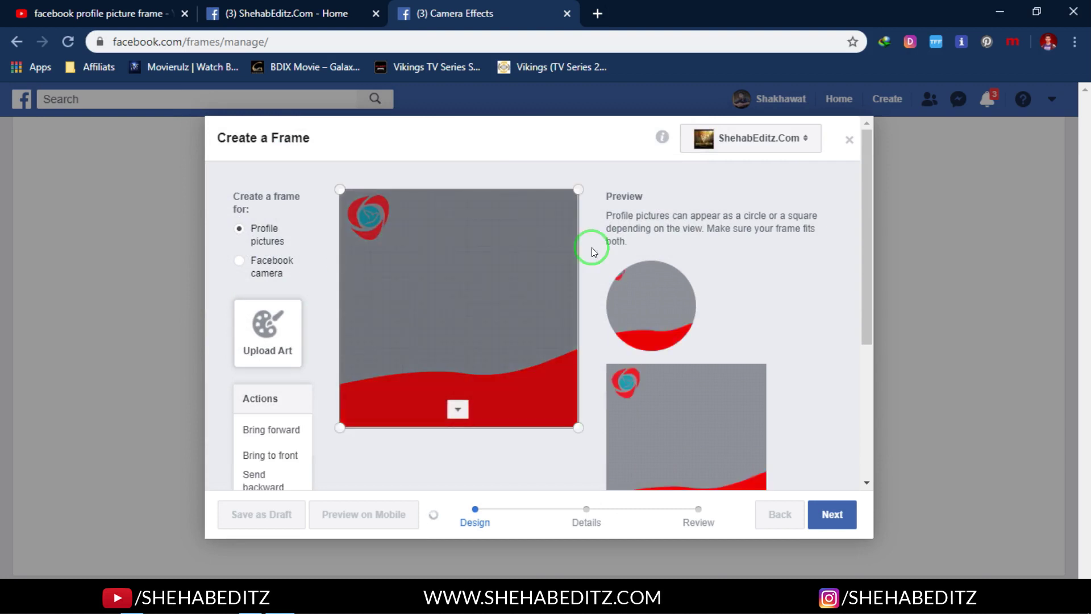
left_click(438, 449)
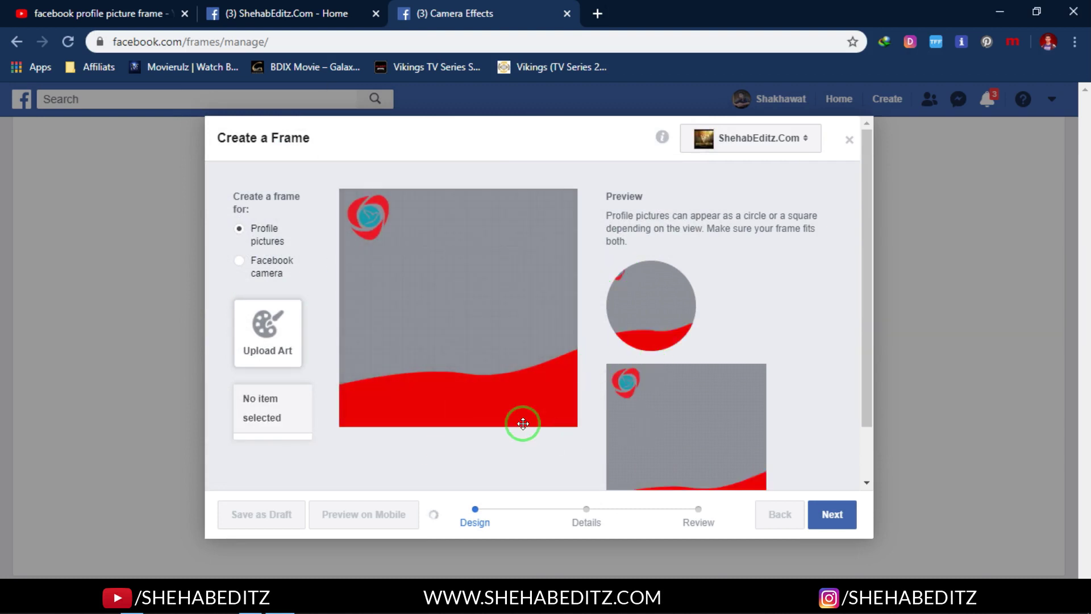
- Proceed to the frame's details and enter "Name" as its name
scroll(454, 397, "down", 2)
left_click(828, 515)
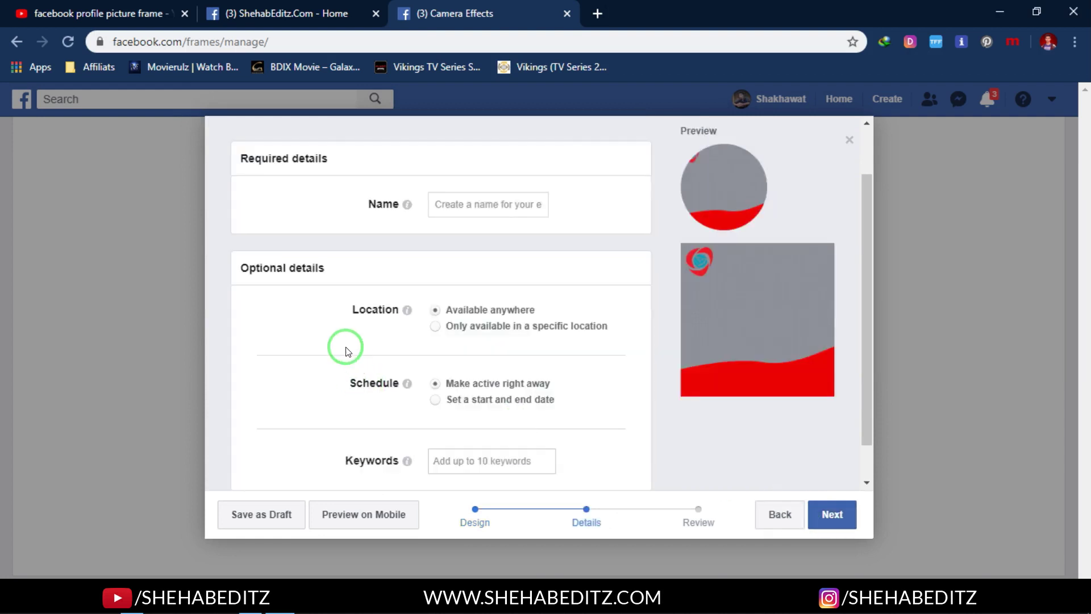
left_click(475, 206)
type("Name")
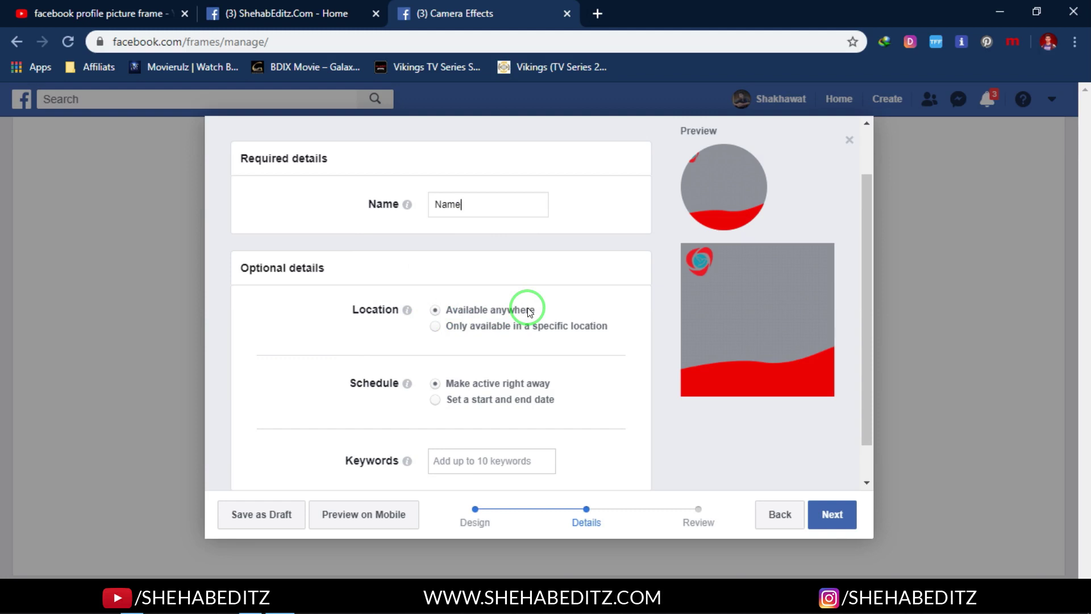
- Make the frame only available in a specific location and include Bangladesh as the country
left_click(436, 328)
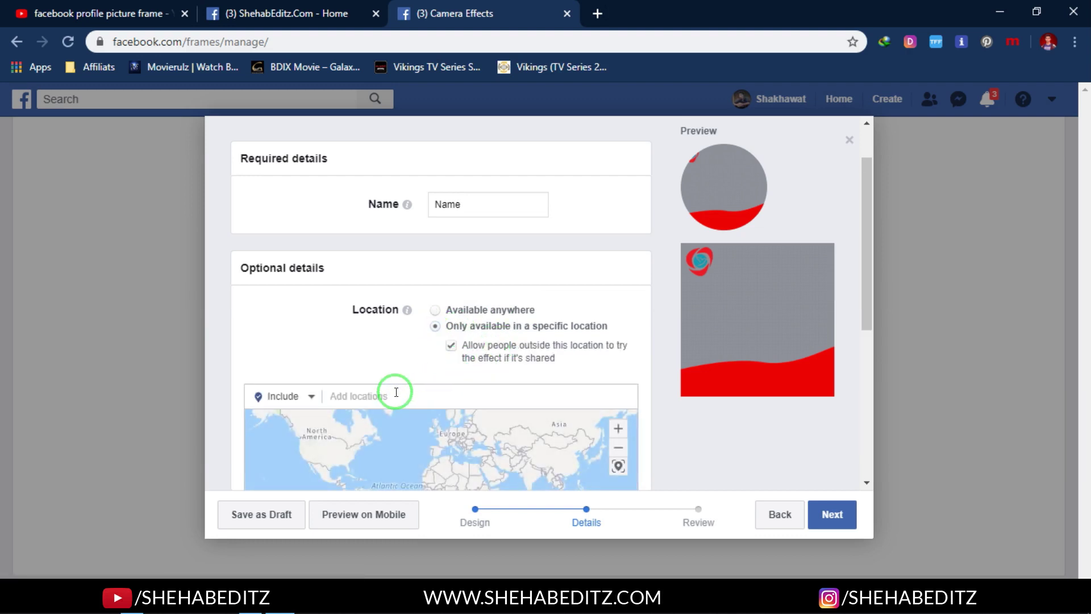
left_click(393, 393)
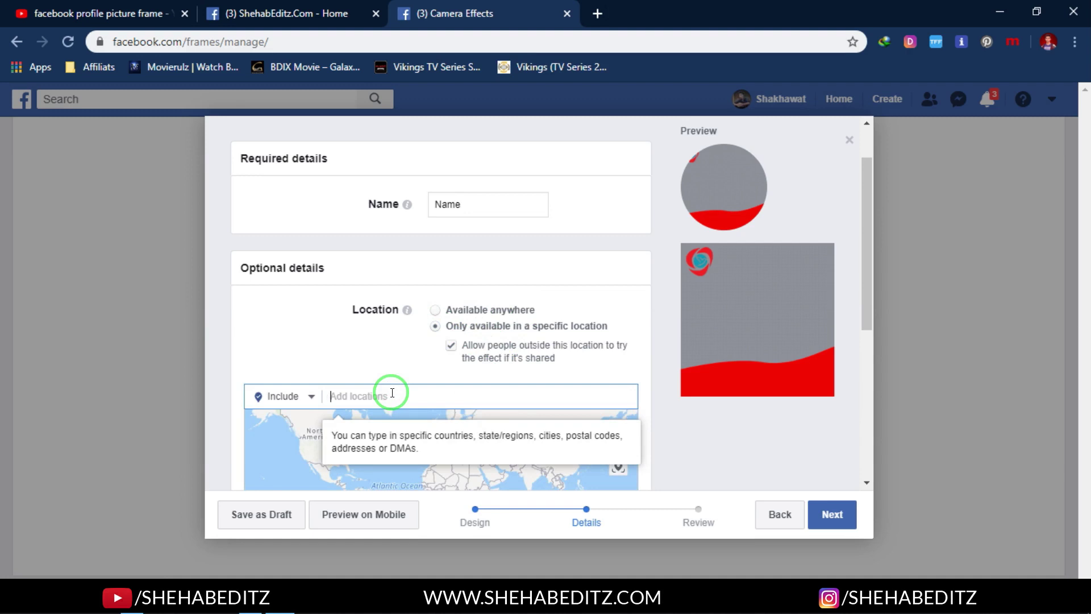
type("Bangla")
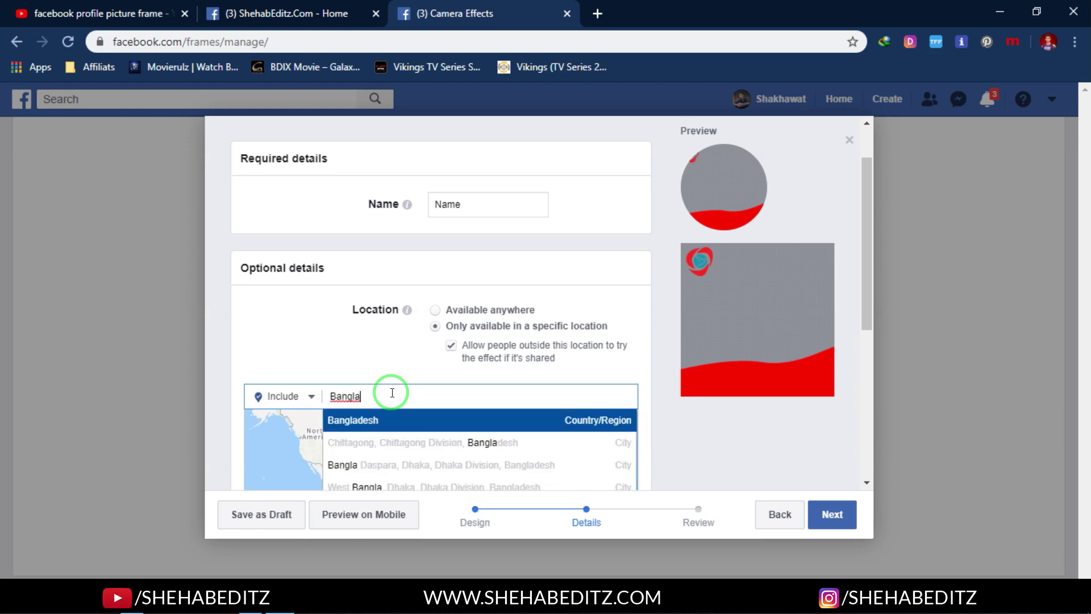
left_click(370, 419)
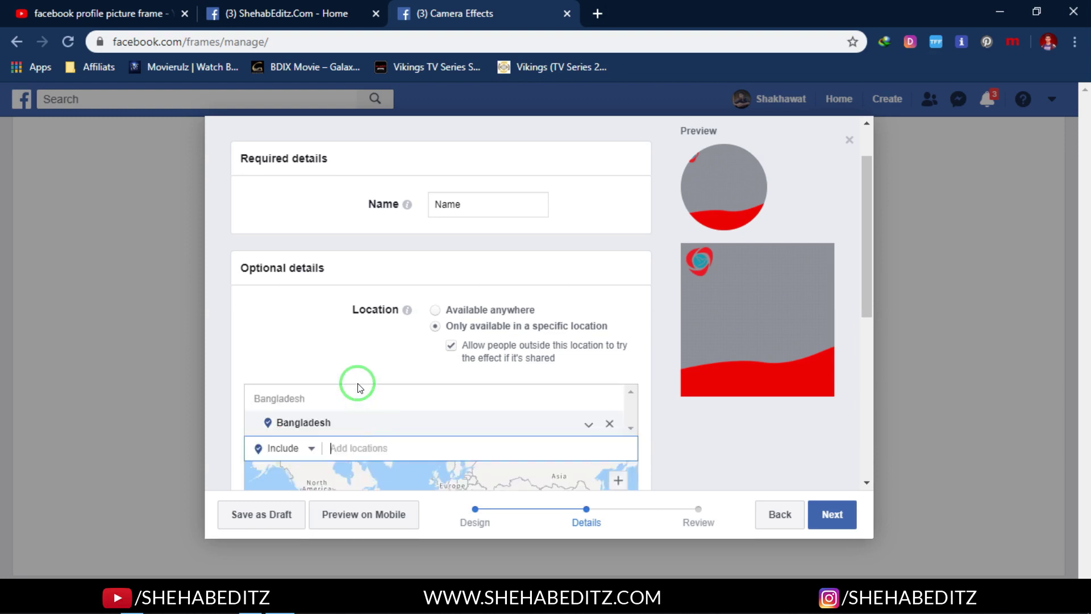